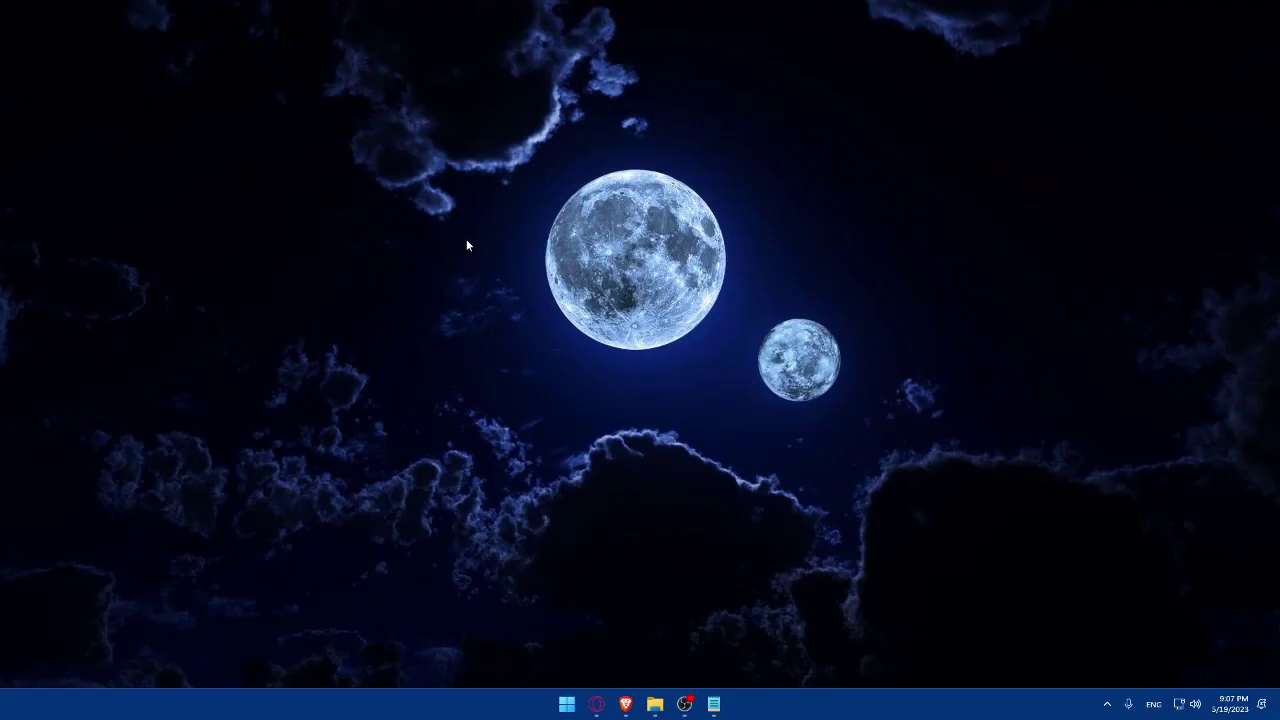
# Step: Launch Brave, search for reddit, and go to the 'Reddit - Dive into anything' result
pyautogui.click(625, 704)
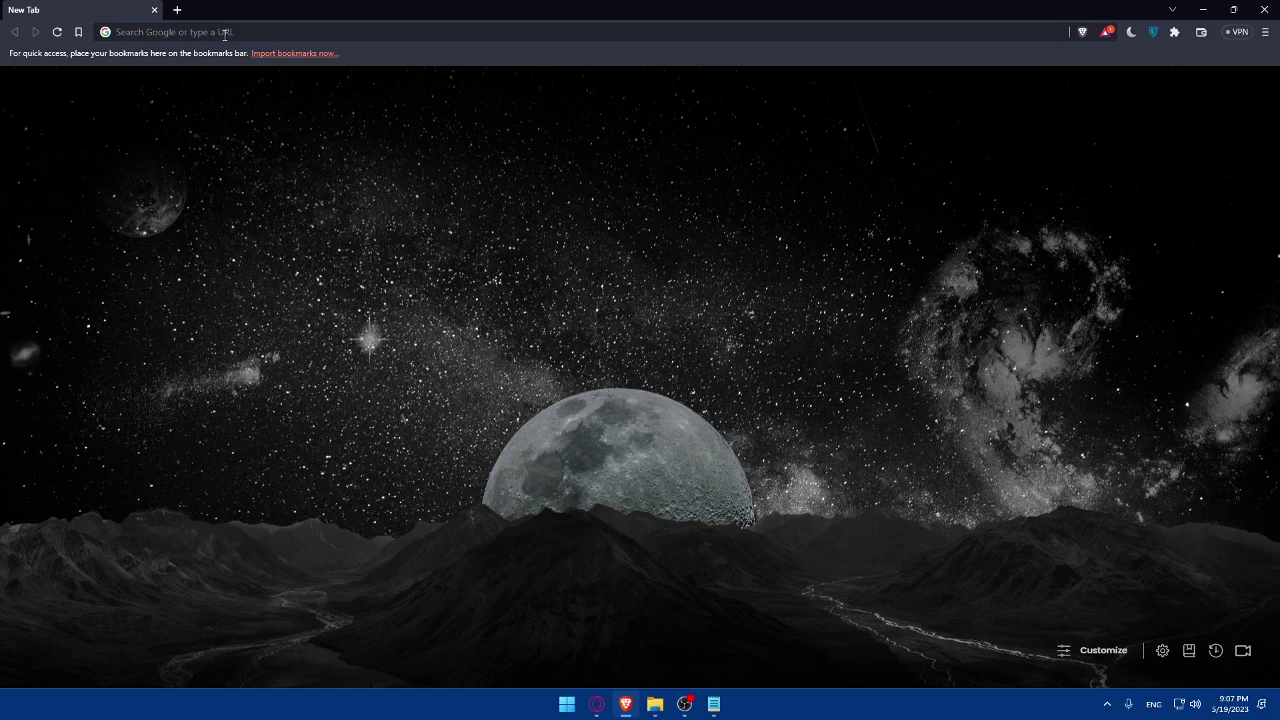
pyautogui.click(188, 32)
pyautogui.write('r')
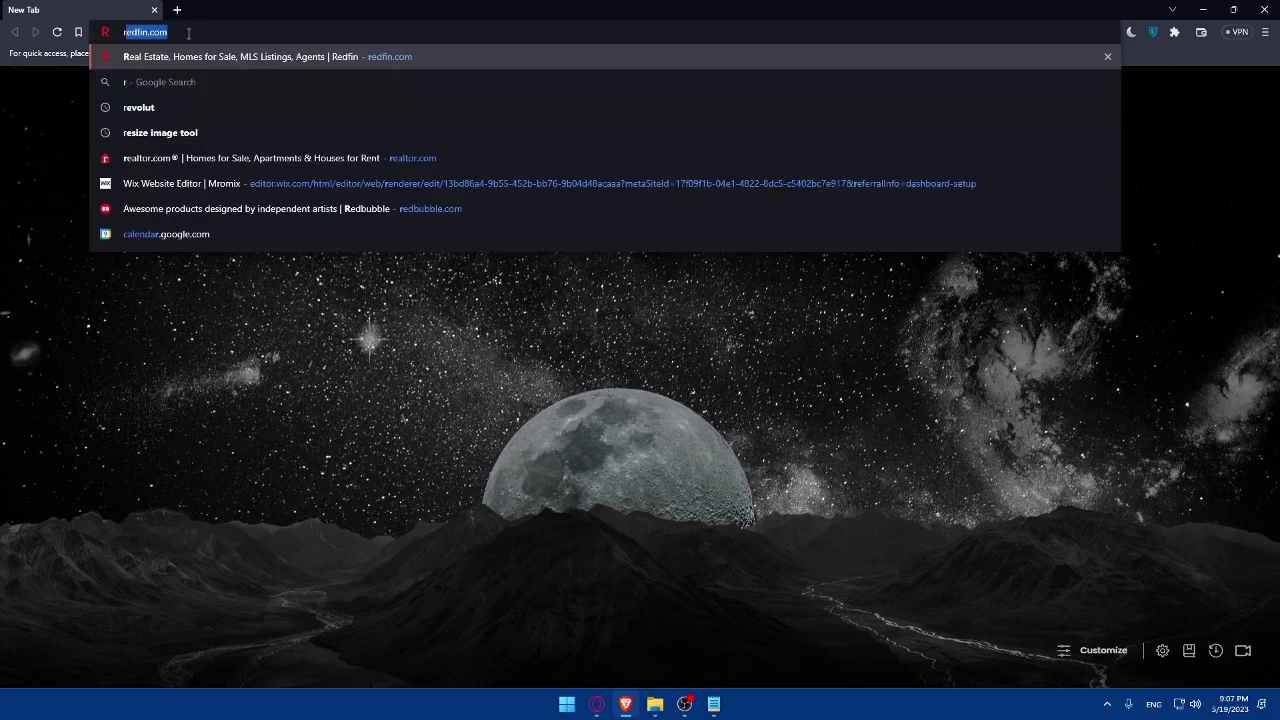
pyautogui.write('eddut')
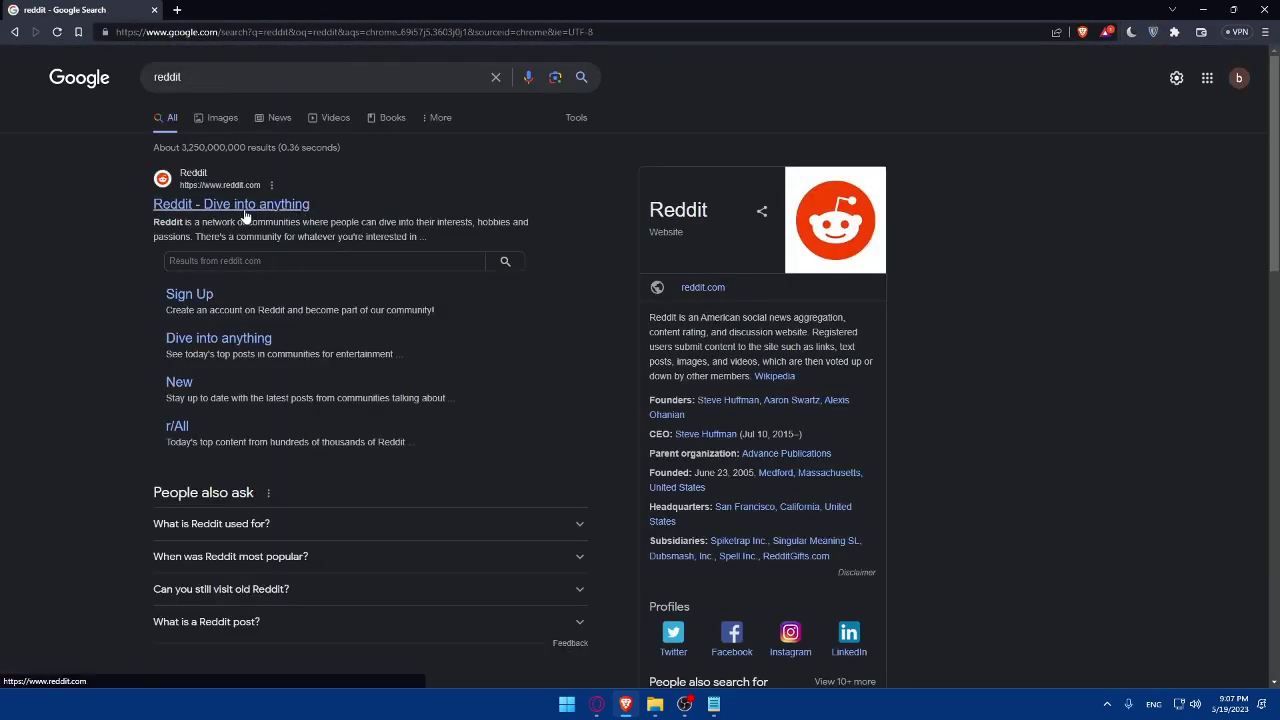
pyautogui.click(246, 214)
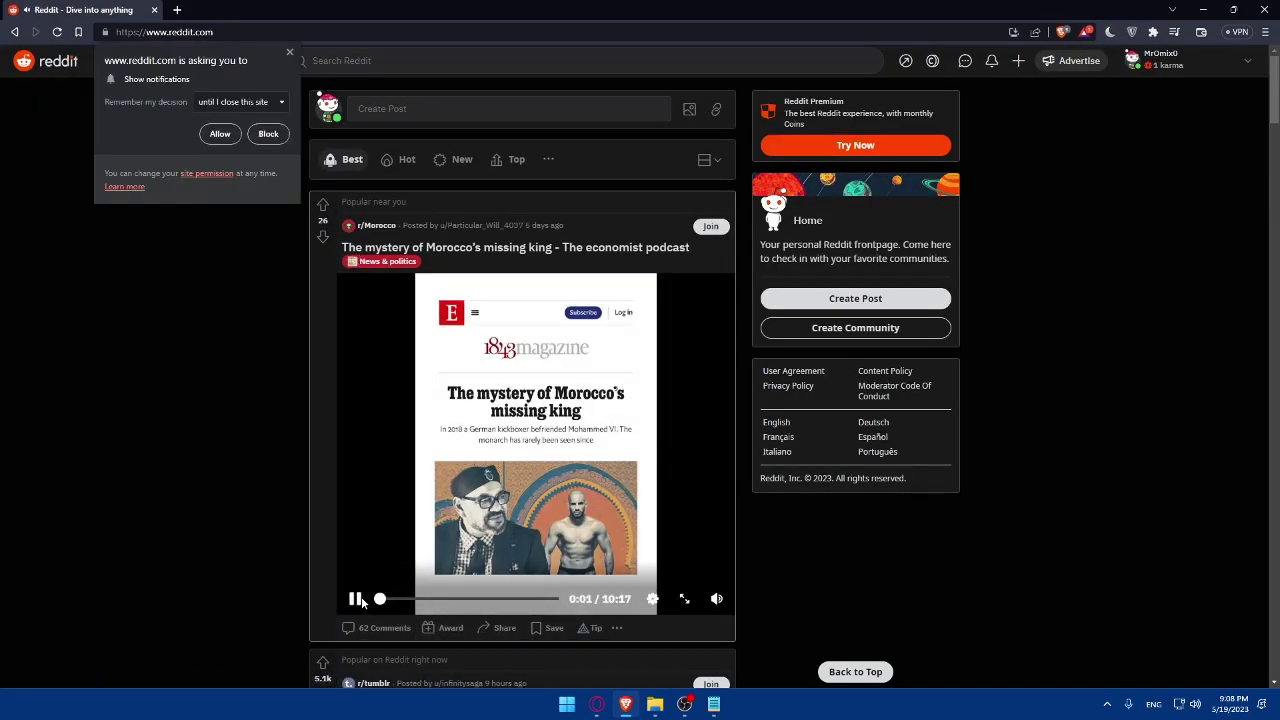
# Step: Dismiss the 'Show notifications' permission popup on the Reddit home feed
pyautogui.click(289, 58)
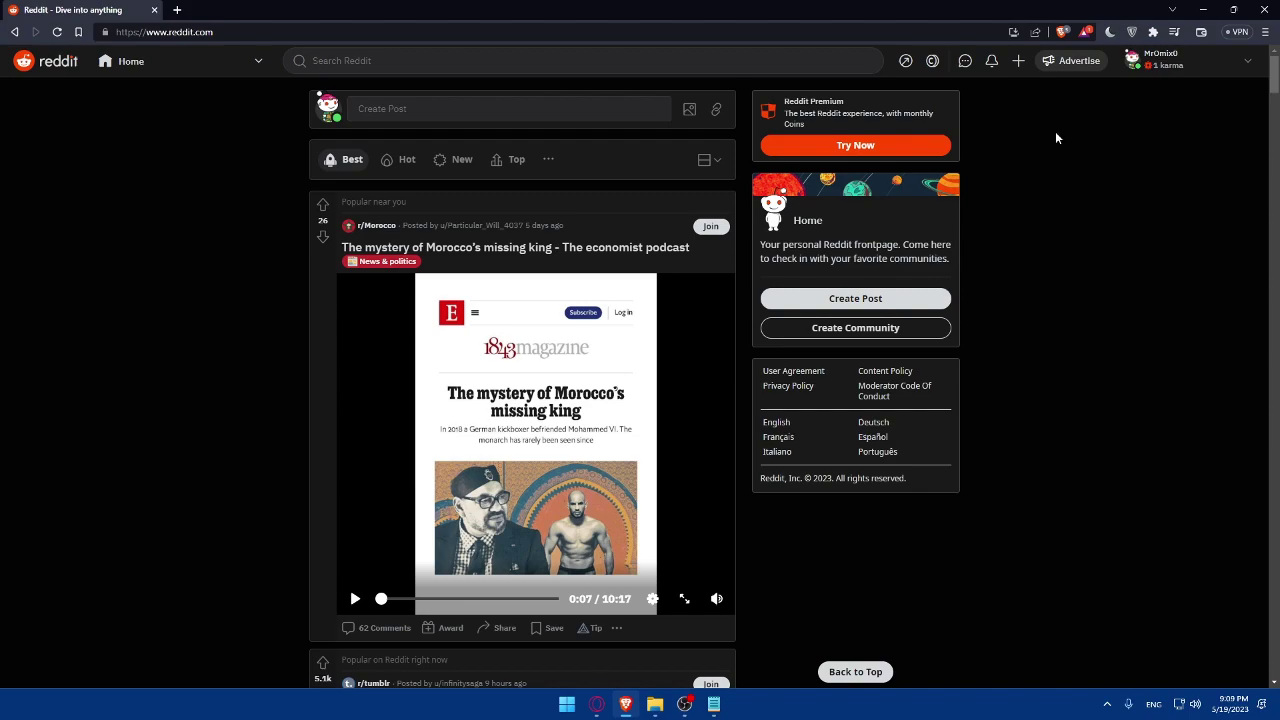
# Step: Choose 'Create a Community' from the user dropdown menu
pyautogui.click(1166, 68)
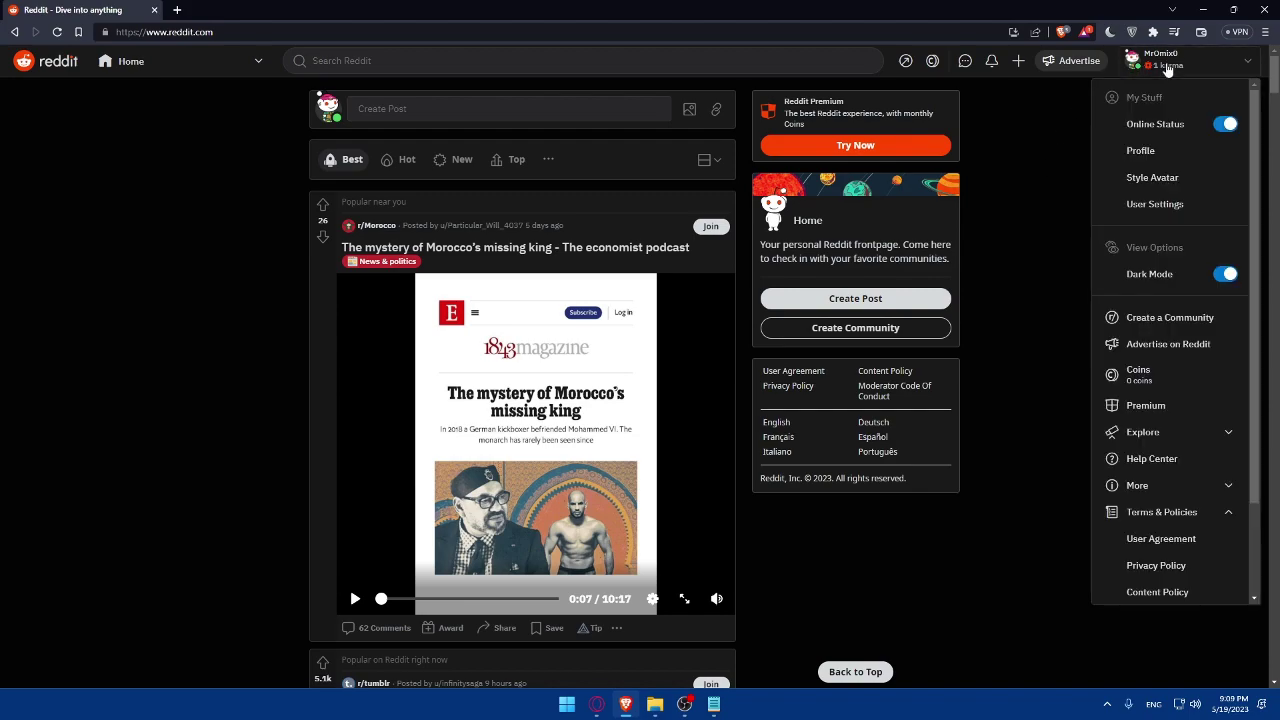
pyautogui.click(1169, 318)
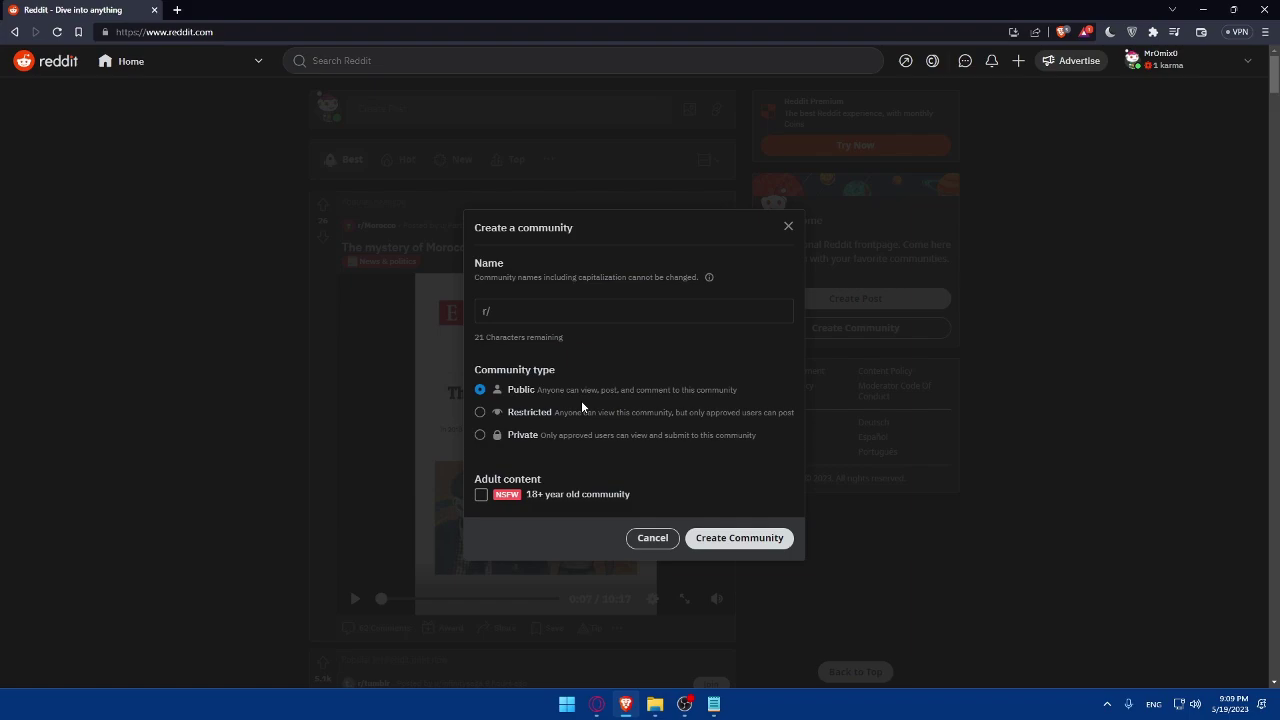
# Step: Enter a community name and trim it to 'test', which shows a name-taken warning
pyautogui.click(545, 317)
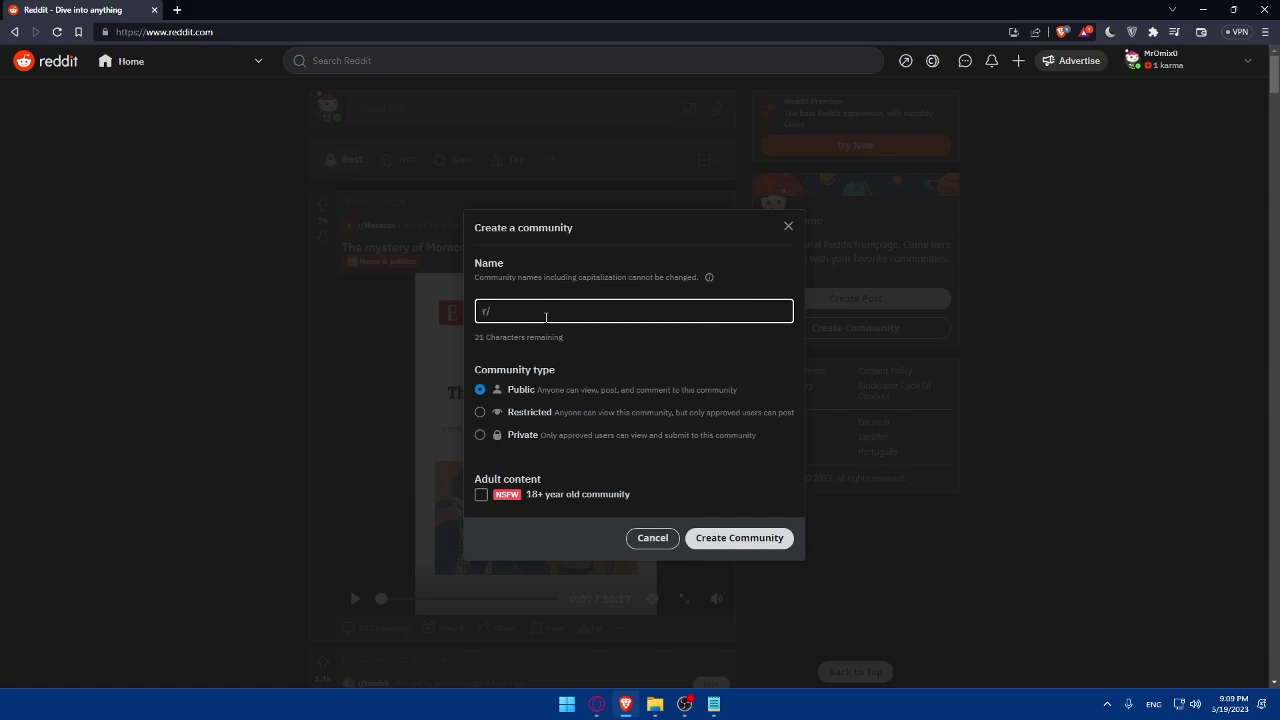
pyautogui.write('help')
pyautogui.write(' peop-l')
pyautogui.write('le ')
pyautogui.write('with crea')
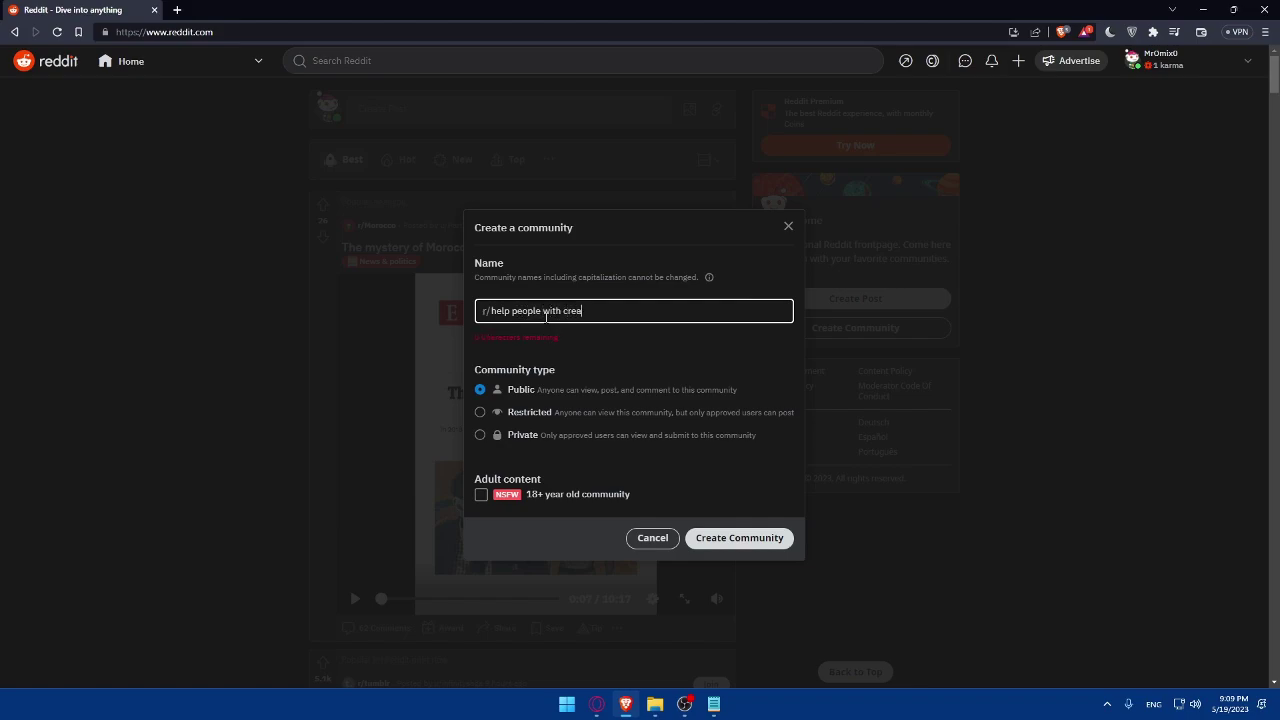
pyautogui.press('BackSpace')
pyautogui.press('BackSpace')
pyautogui.press('BackSpace')
pyautogui.press('BackSpace')
pyautogui.press('BackSpace')
pyautogui.press('BackSpace')
pyautogui.press('BackSpace')
pyautogui.press('BackSpace')
pyautogui.press('BackSpace')
pyautogui.press('BackSpace')
pyautogui.press('BackSpace')
pyautogui.press('BackSpace')
pyautogui.press('BackSpace')
pyautogui.press('BackSpace')
pyautogui.press('BackSpace')
pyautogui.press('BackSpace')
pyautogui.press('BackSpace')
pyautogui.press('BackSpace')
pyautogui.press('BackSpace')
pyautogui.press('BackSpace')
pyautogui.press('BackSpace')
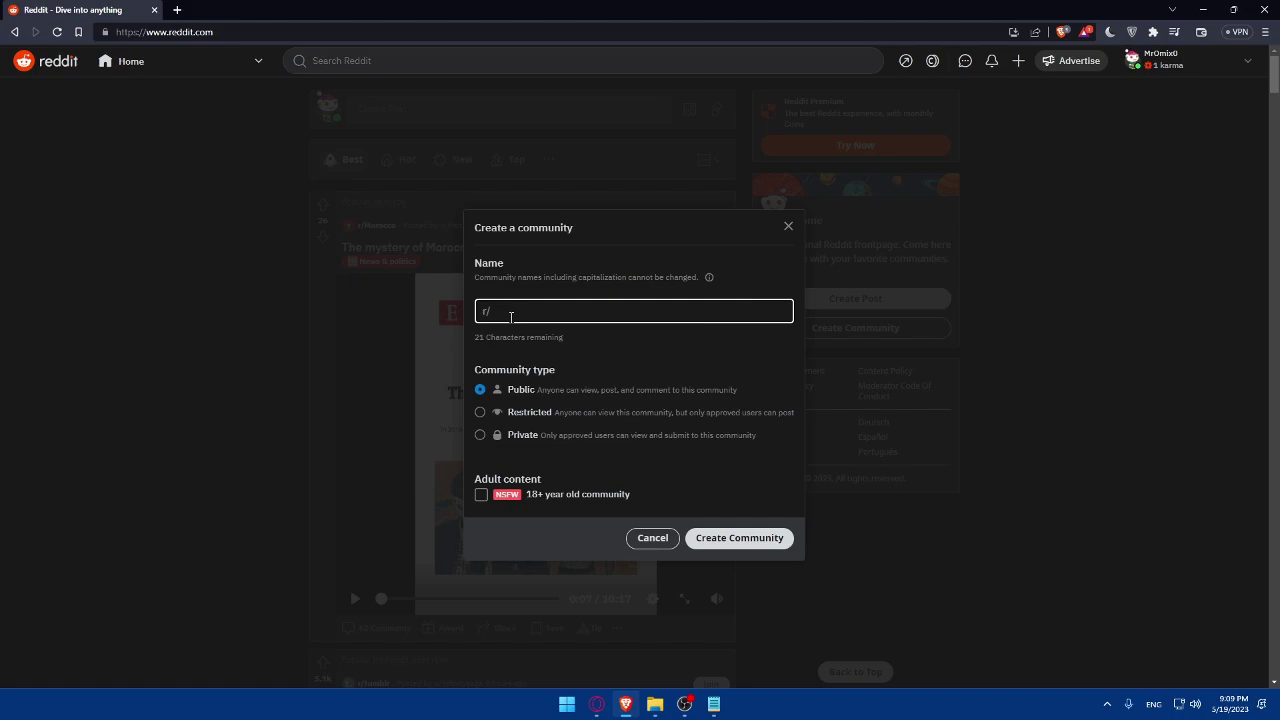
pyautogui.write('tets')
pyautogui.press('BackSpace')
pyautogui.press('BackSpace')
pyautogui.write('st-')
pyautogui.click(592, 363)
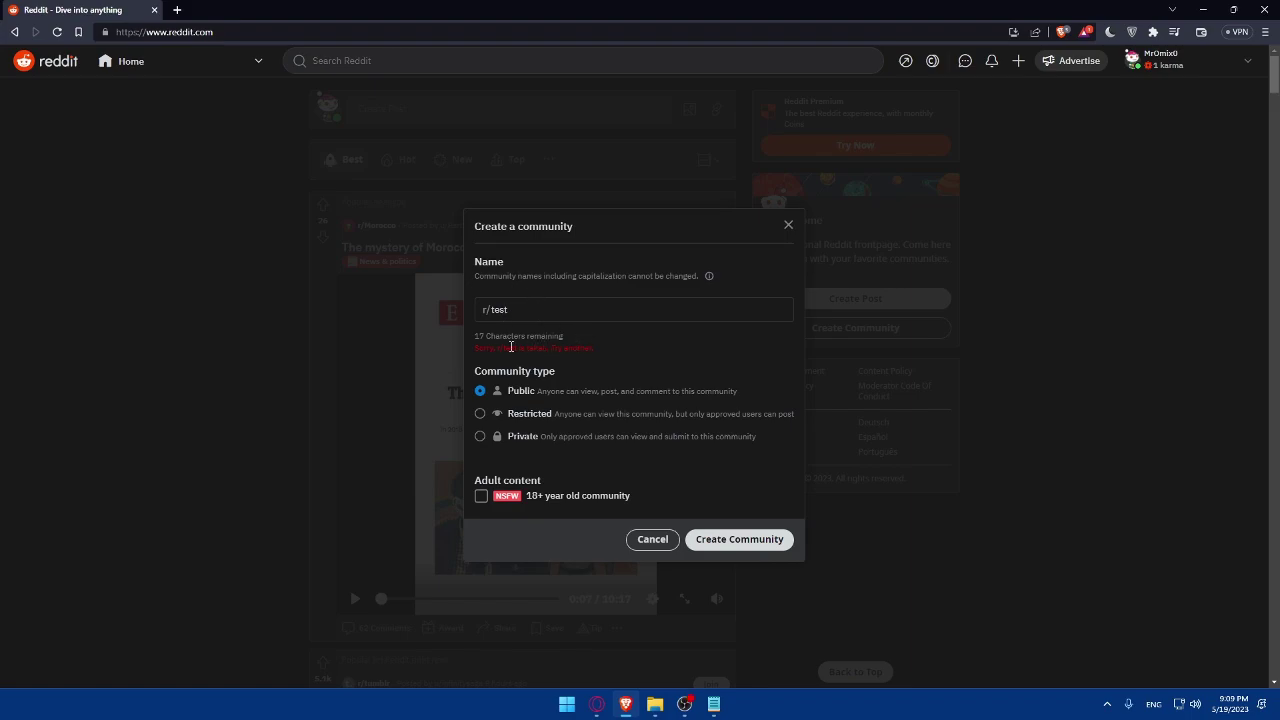
pyautogui.moveTo(474, 347); pyautogui.dragTo(598, 351)
pyautogui.click(598, 351)
# Step: Append digits one at a time, checking each, until r/test001596 is accepted
pyautogui.click(526, 312)
pyautogui.write('0')
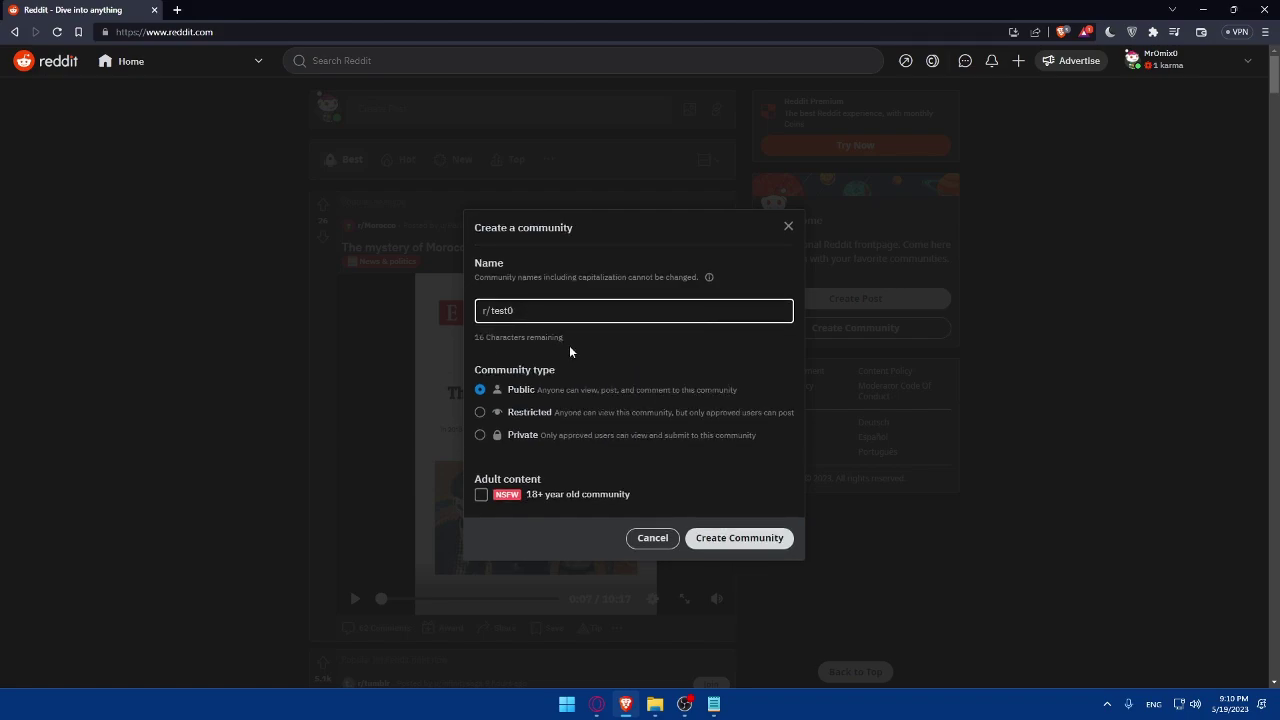
pyautogui.click(612, 357)
pyautogui.click(528, 308)
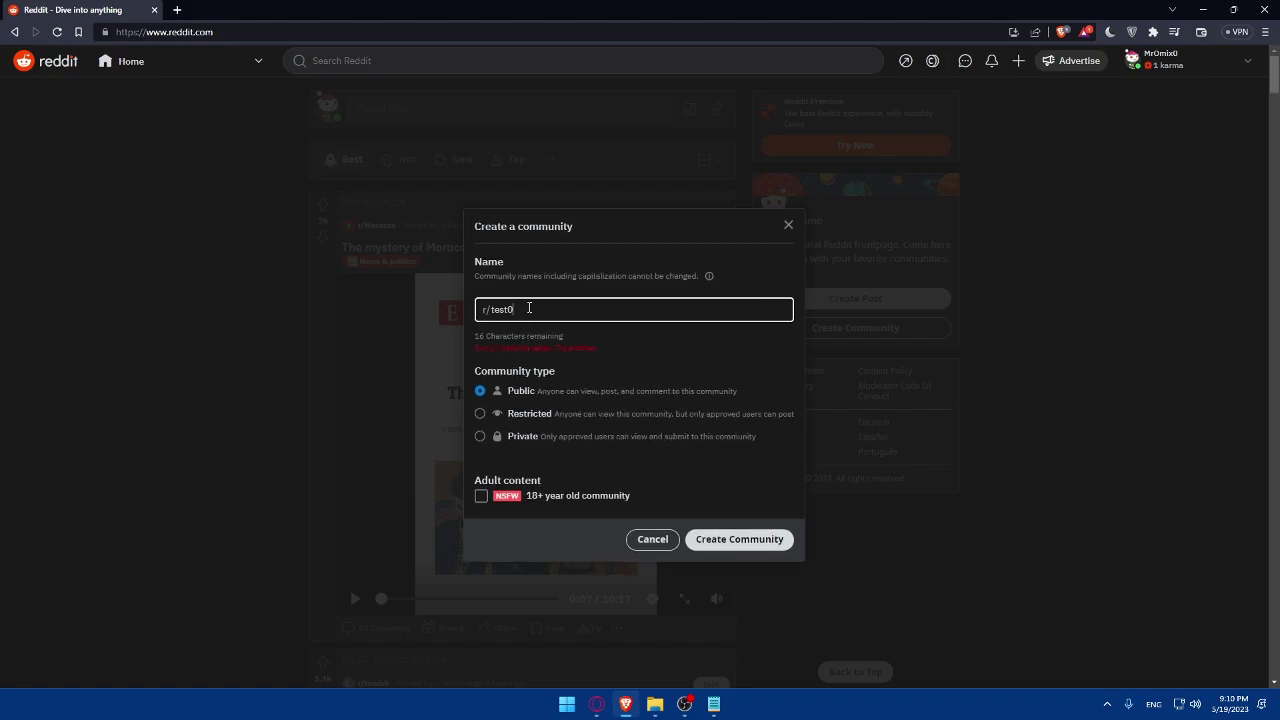
pyautogui.write('0')
pyautogui.click(576, 354)
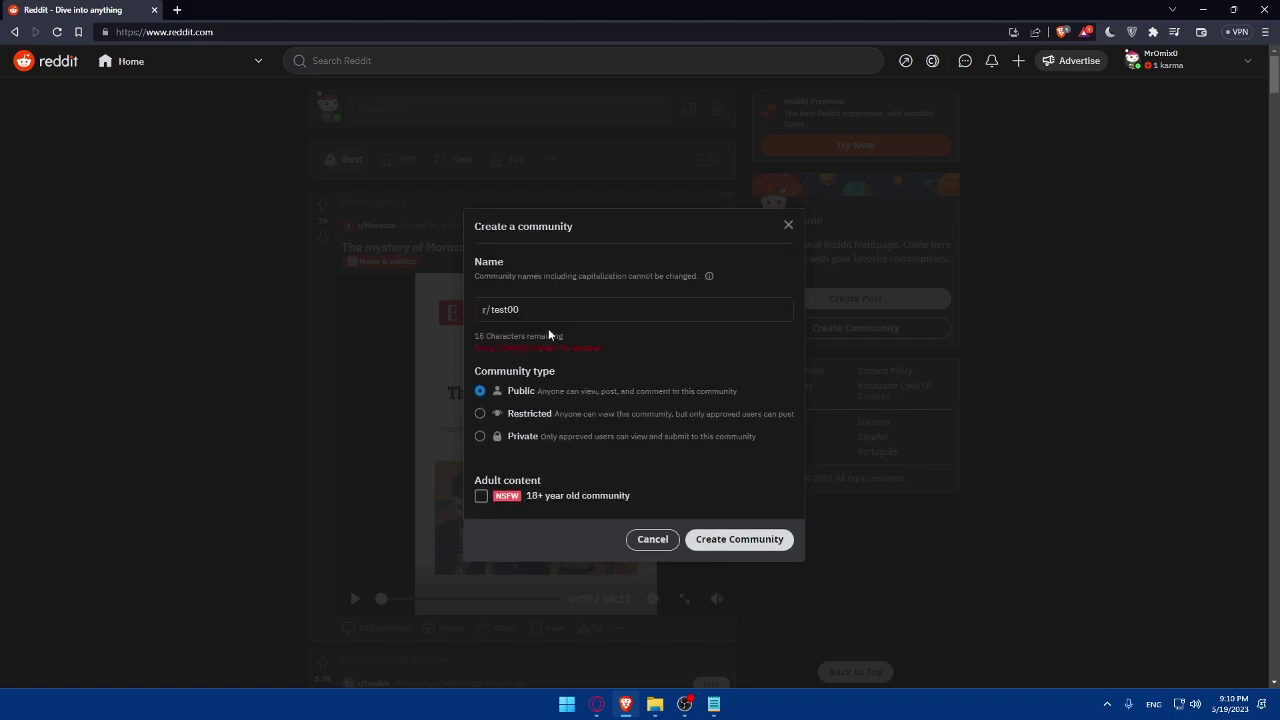
pyautogui.click(549, 312)
pyautogui.write('1')
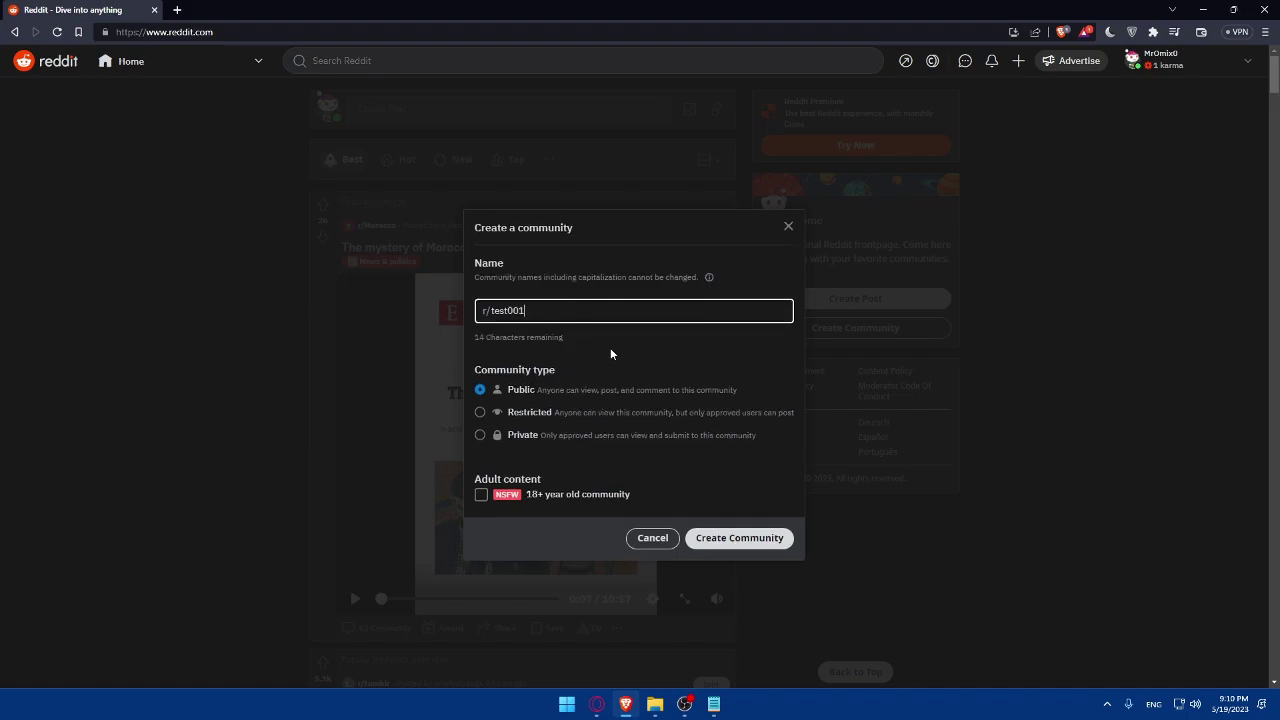
pyautogui.click(612, 350)
pyautogui.click(590, 309)
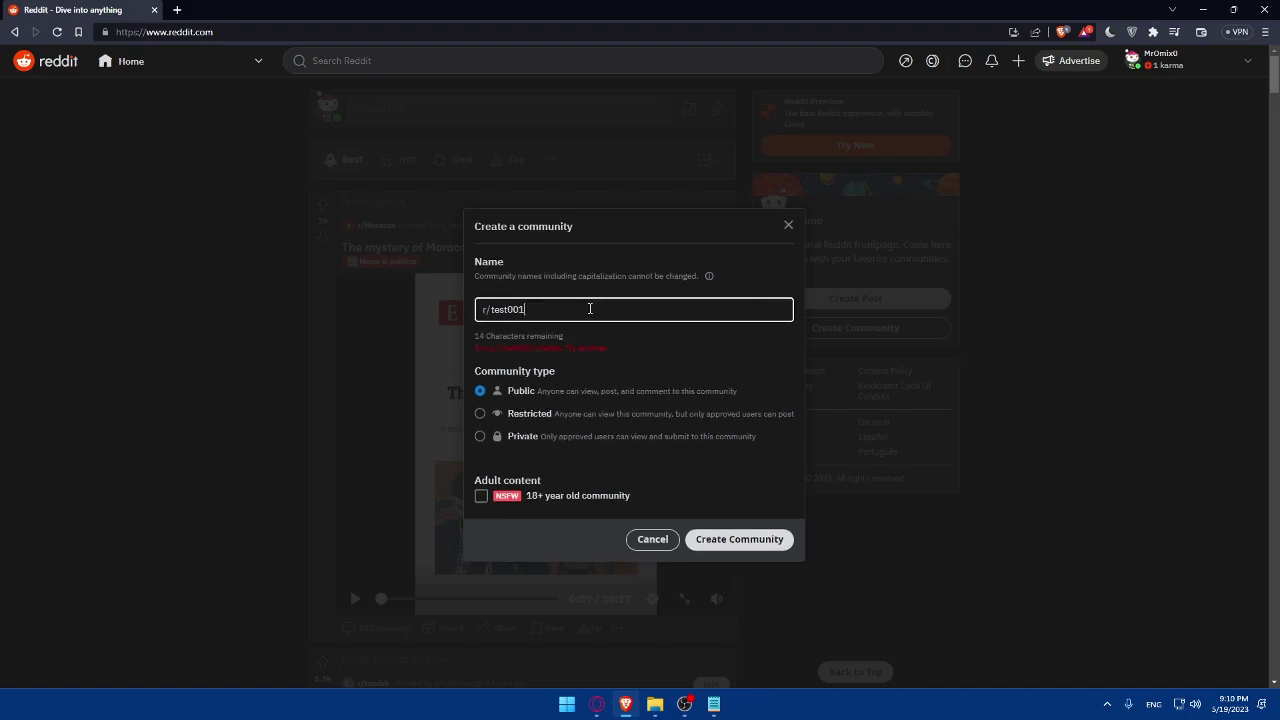
pyautogui.write('5')
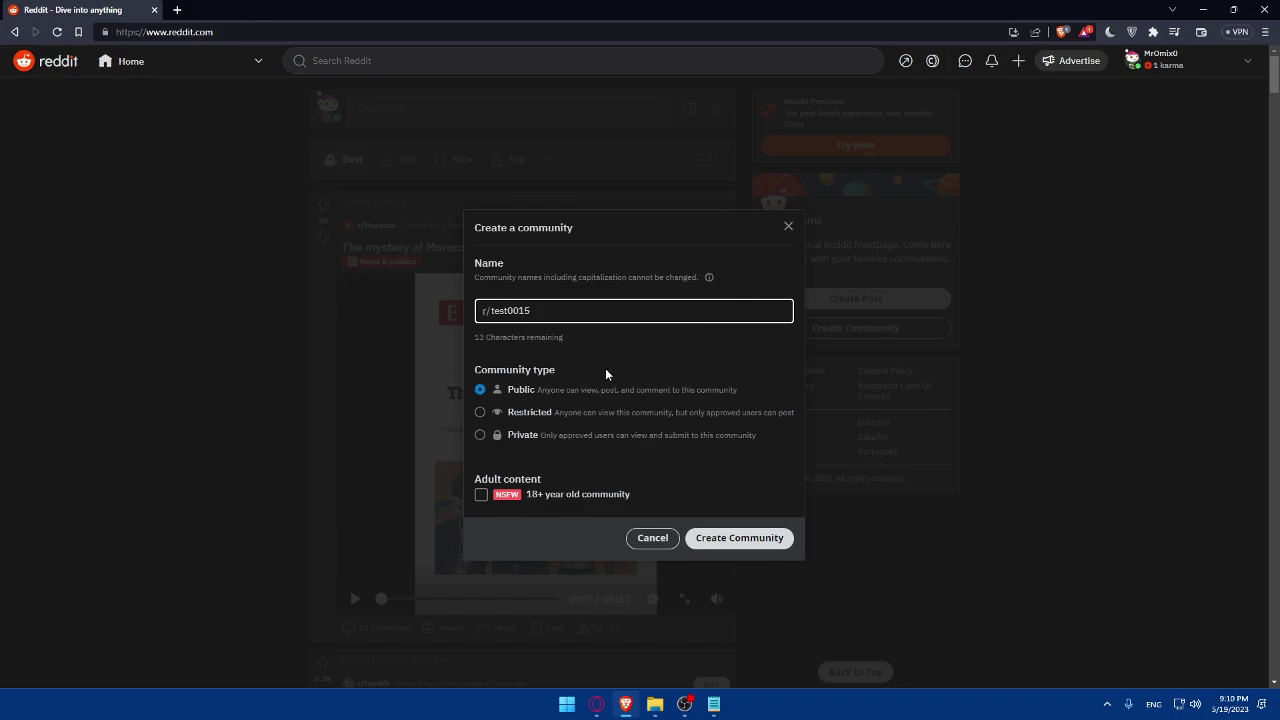
pyautogui.click(612, 365)
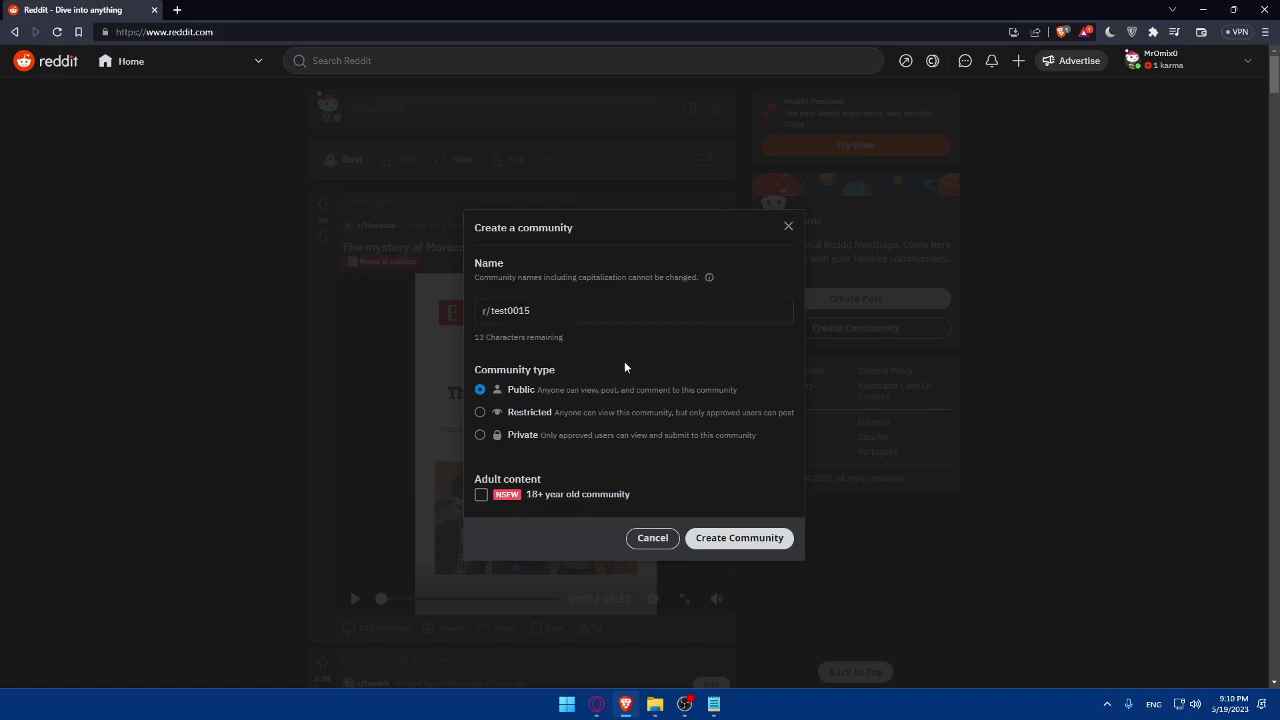
pyautogui.click(578, 318)
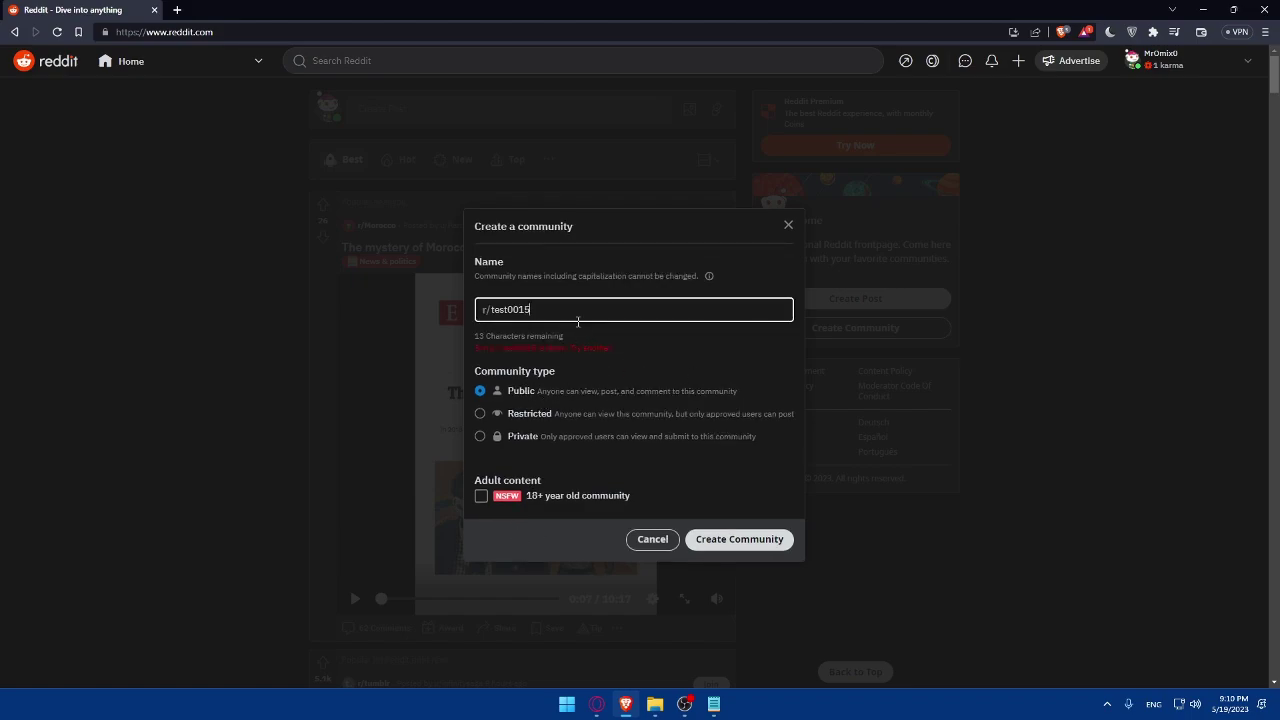
pyautogui.write('96')
pyautogui.click(594, 354)
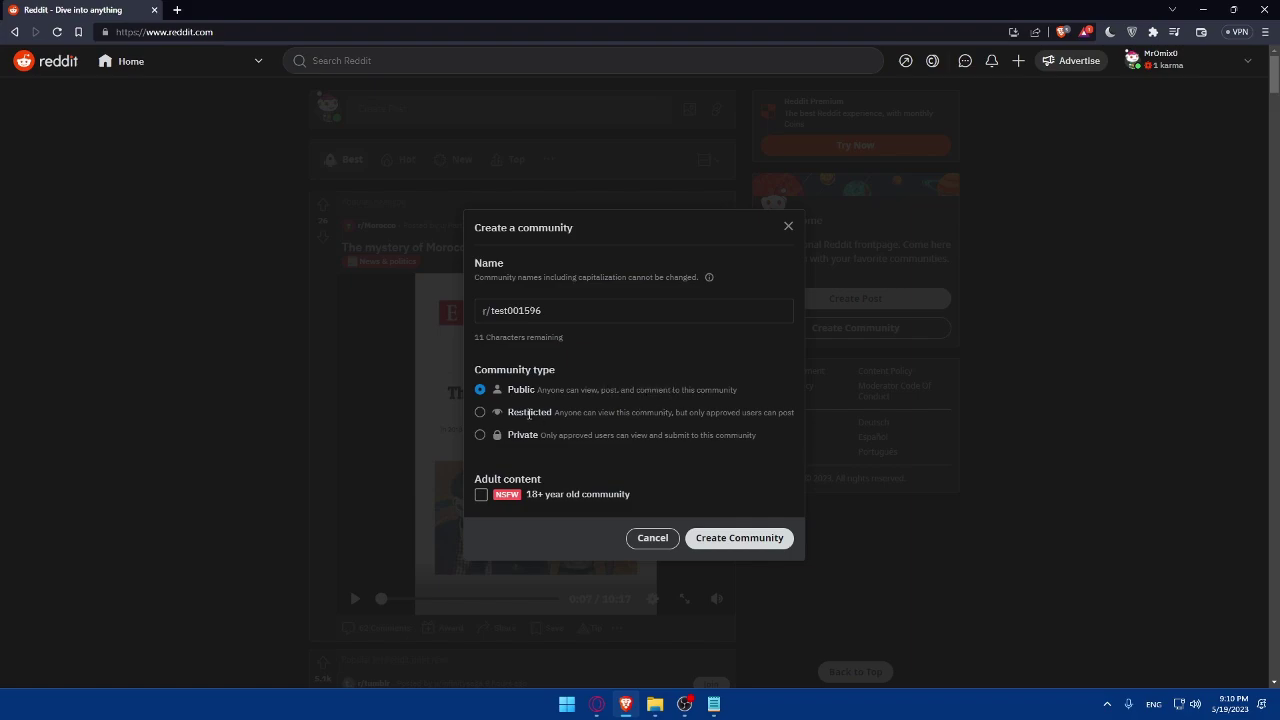
# Step: Tick the 18+ NSFW box, set the type back to Public, and create the community
pyautogui.click(481, 412)
pyautogui.click(480, 437)
pyautogui.click(481, 496)
pyautogui.click(482, 391)
pyautogui.click(744, 539)
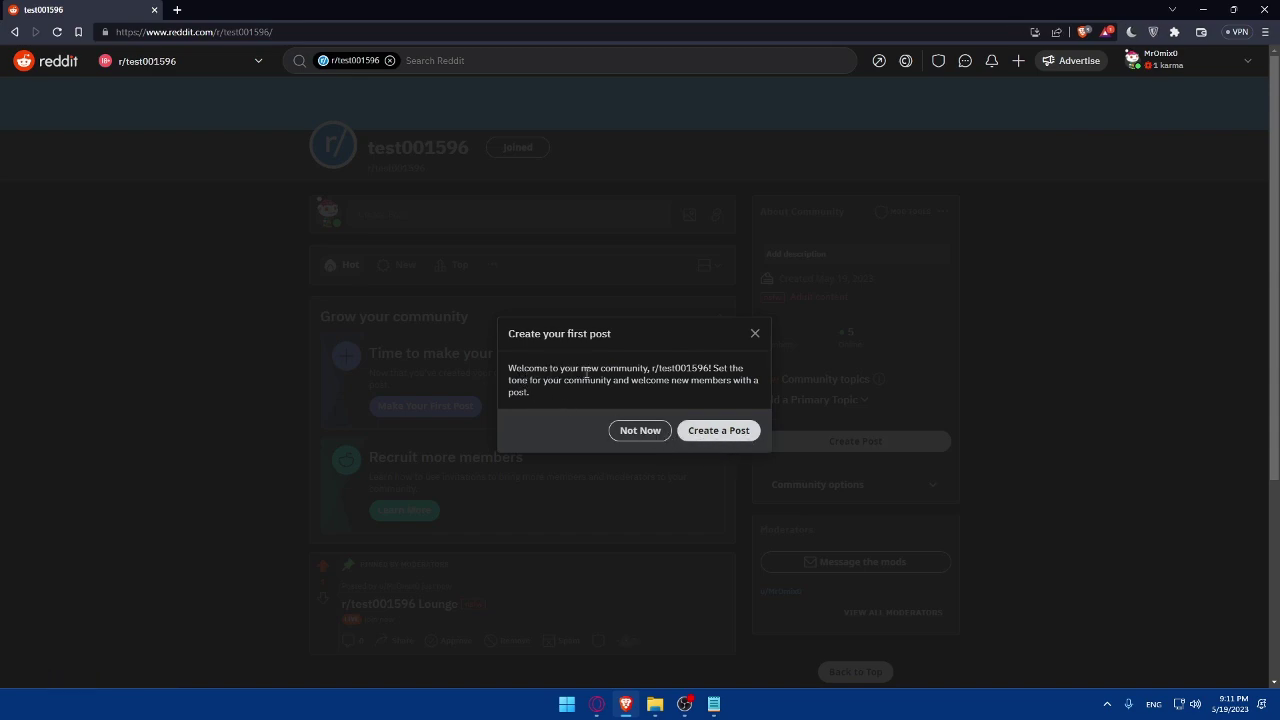
# Step: Choose 'Create a Post' in the 'Create your first post' welcome dialog
pyautogui.moveTo(645, 380); pyautogui.dragTo(714, 370)
pyautogui.click(720, 365)
pyautogui.click(748, 374)
pyautogui.click(712, 431)
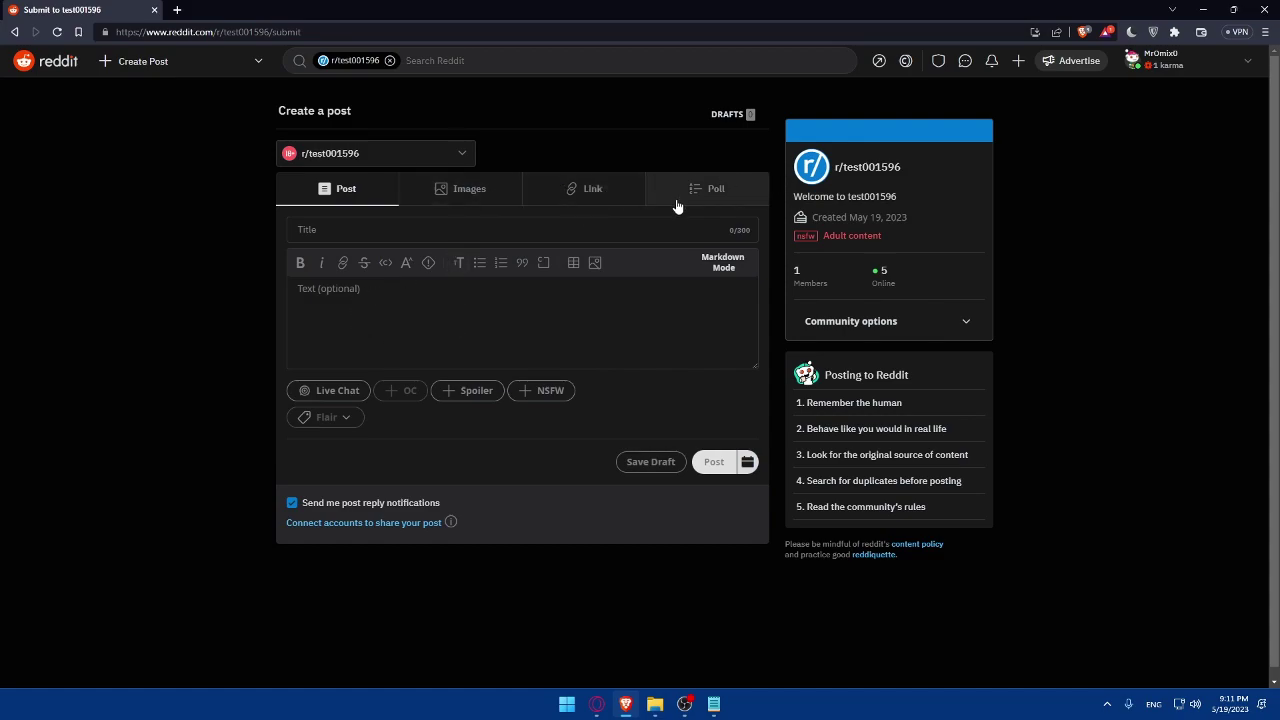
# Step: Title the post 'test' with body 'hello everyone i am just testing the reddit communities'
pyautogui.click(320, 233)
pyautogui.write('test')
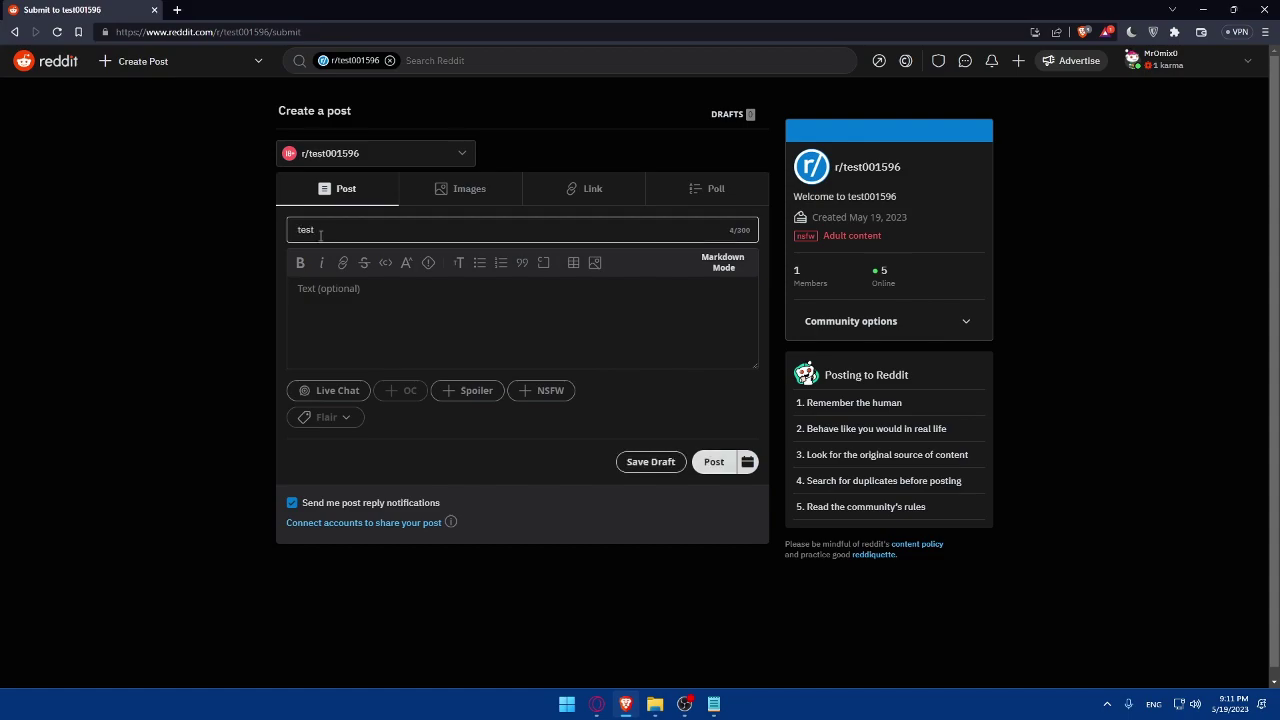
pyautogui.click(355, 305)
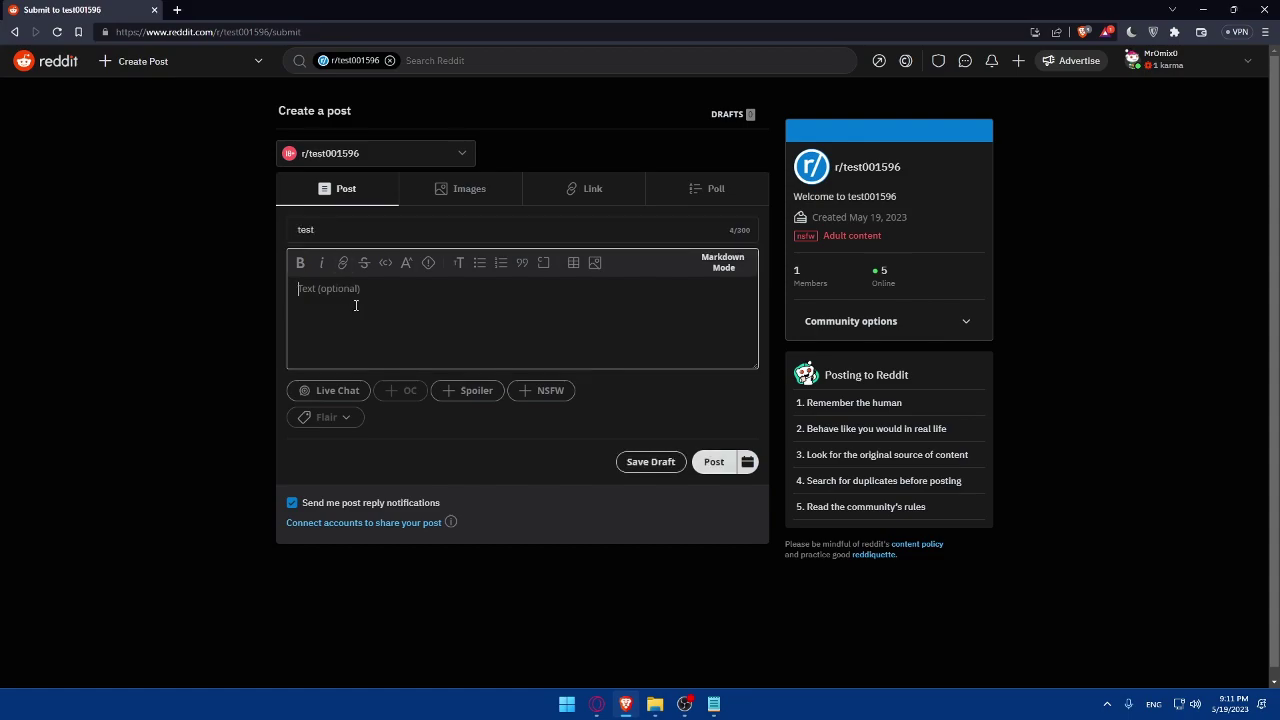
pyautogui.write('hello everyone i am just tesing')
pyautogui.press('BackSpace')
pyautogui.press('BackSpace')
pyautogui.press('BackSpace')
pyautogui.press('BackSpace')
pyautogui.write('sting the reddit communities')
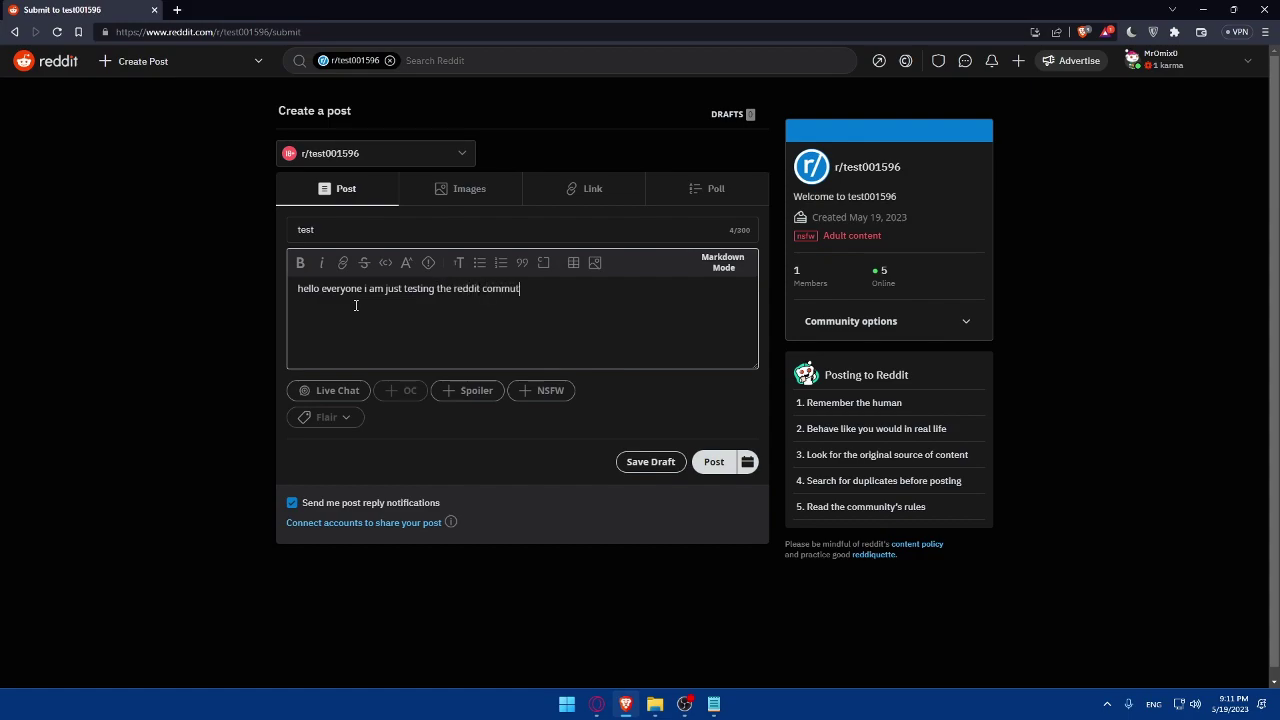
pyautogui.click(500, 325)
pyautogui.write('-')
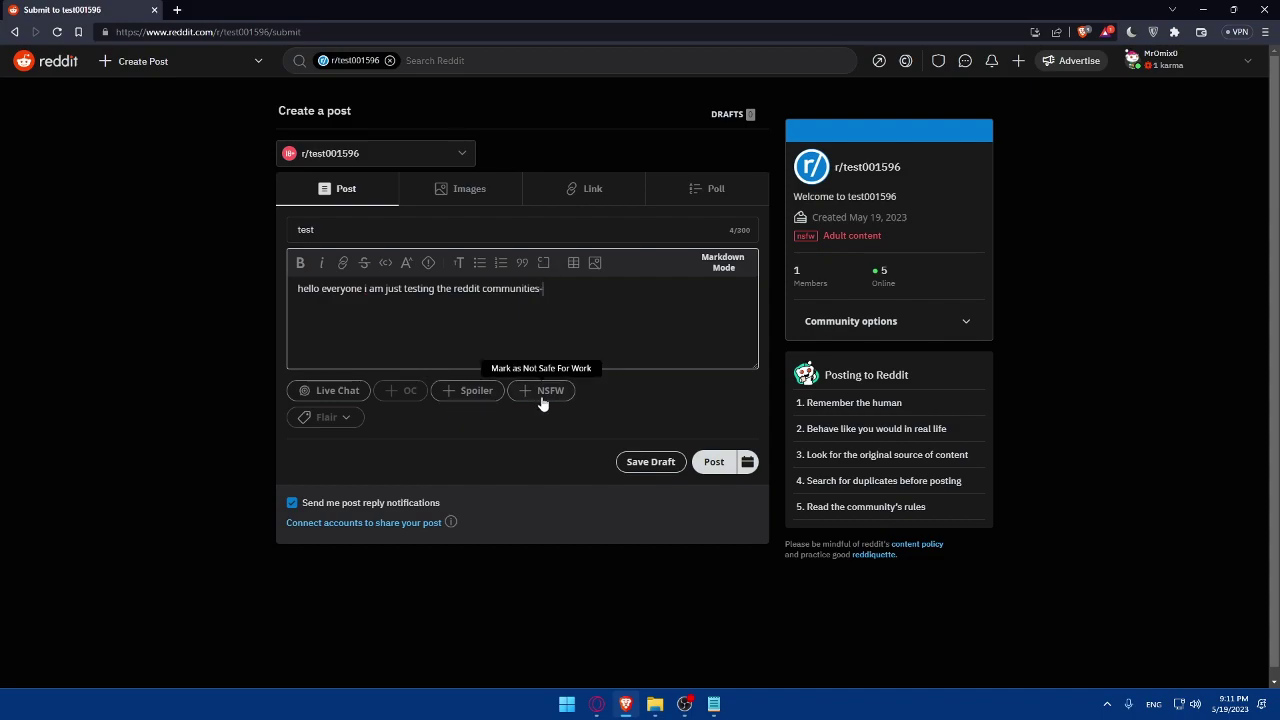
# Step: Toggle the Spoiler and NSFW tags on and off, then publish the post
pyautogui.rightClick(541, 402)
pyautogui.click(466, 426)
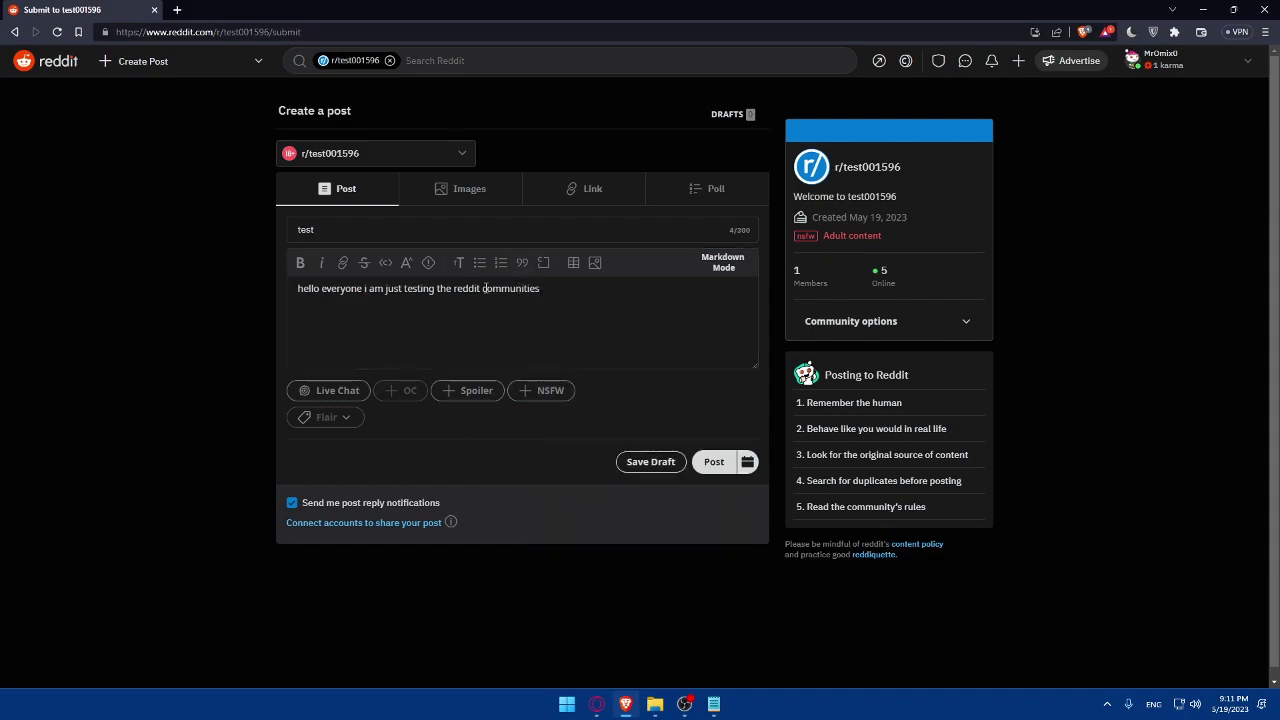
pyautogui.click(448, 395)
pyautogui.click(450, 398)
pyautogui.click(541, 396)
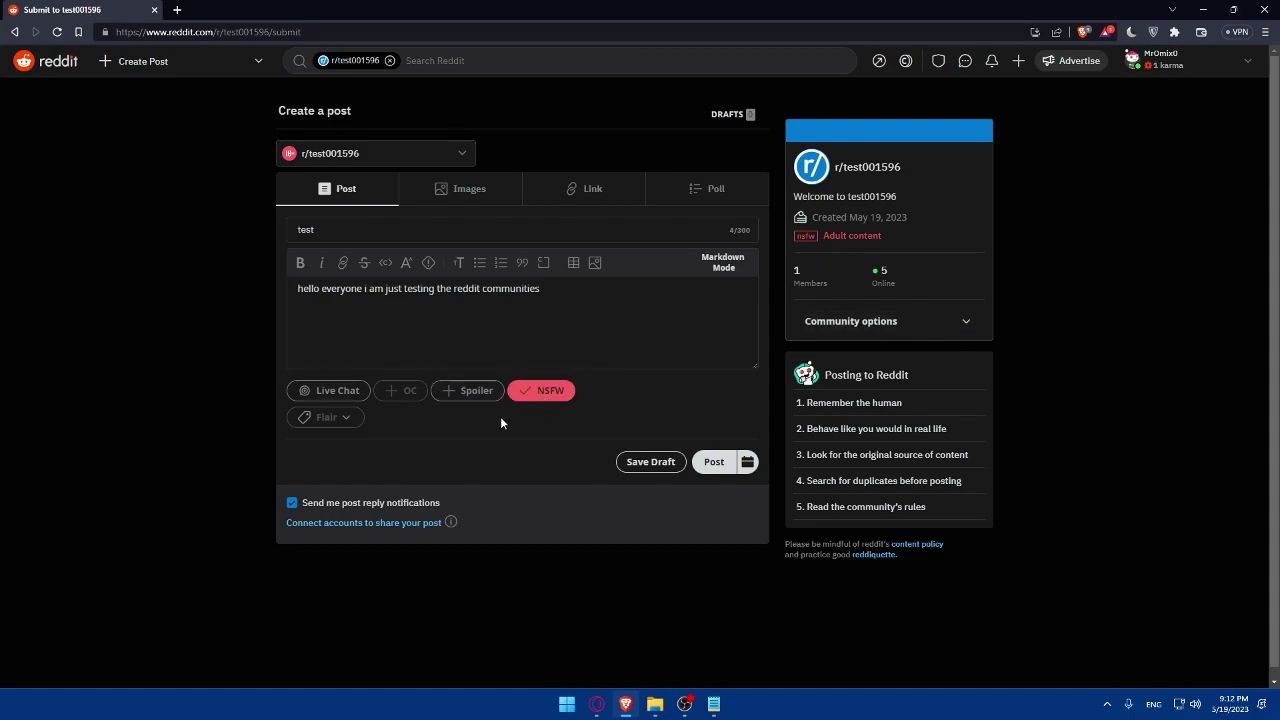
pyautogui.click(533, 392)
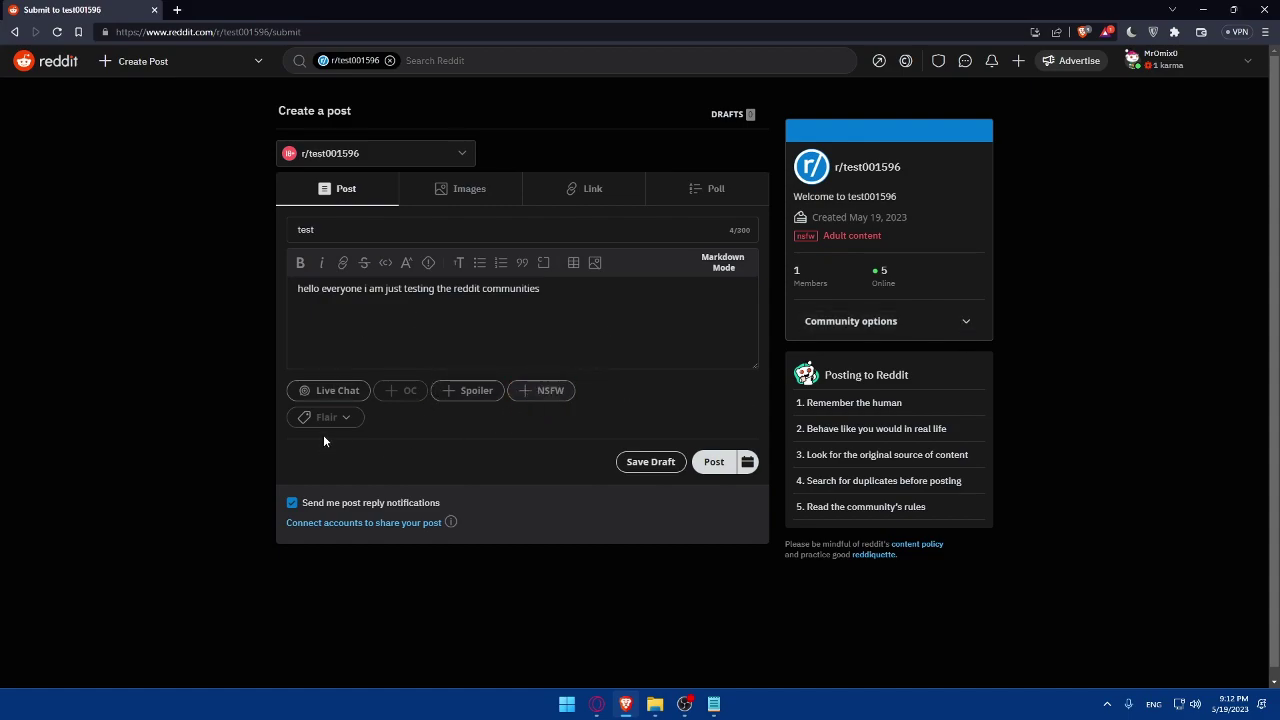
pyautogui.click(734, 464)
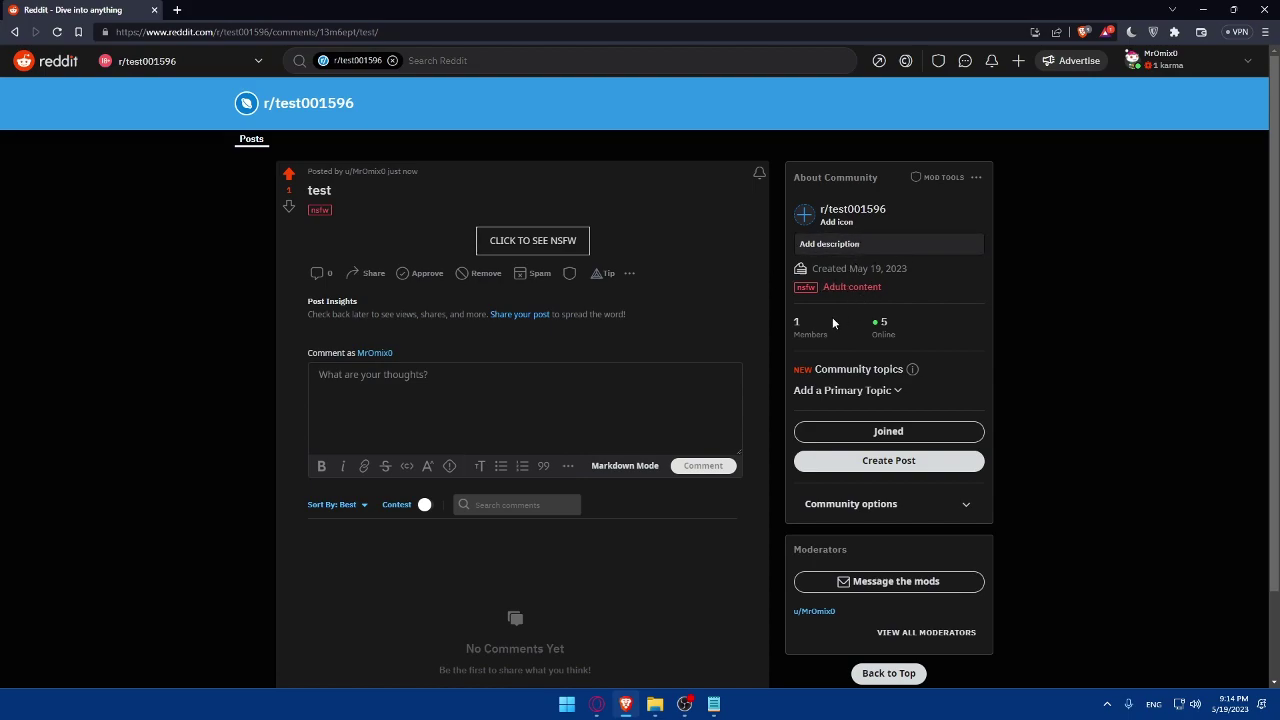
# Step: Open and close the 'Add a Primary Topic' list in the community sidebar
pyautogui.moveTo(832, 321)
pyautogui.mouseDown()
pyautogui.moveTo(786, 324)
pyautogui.moveTo(840, 330)
pyautogui.moveTo(806, 336)
pyautogui.moveTo(816, 333)
pyautogui.mouseUp()
pyautogui.moveTo(913, 371)
pyautogui.click(895, 390)
pyautogui.click(897, 394)
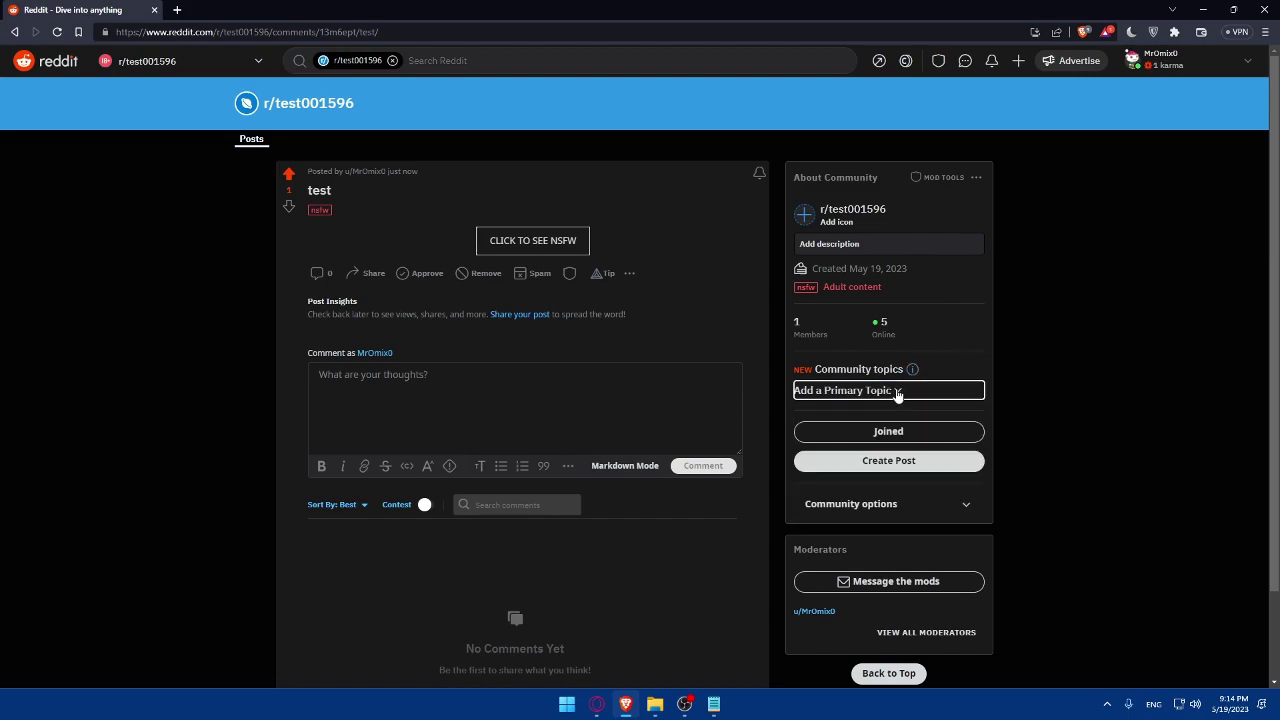
pyautogui.click(912, 394)
pyautogui.click(920, 396)
# Step: Expand Community options and toggle Community theme off and back on
pyautogui.click(965, 506)
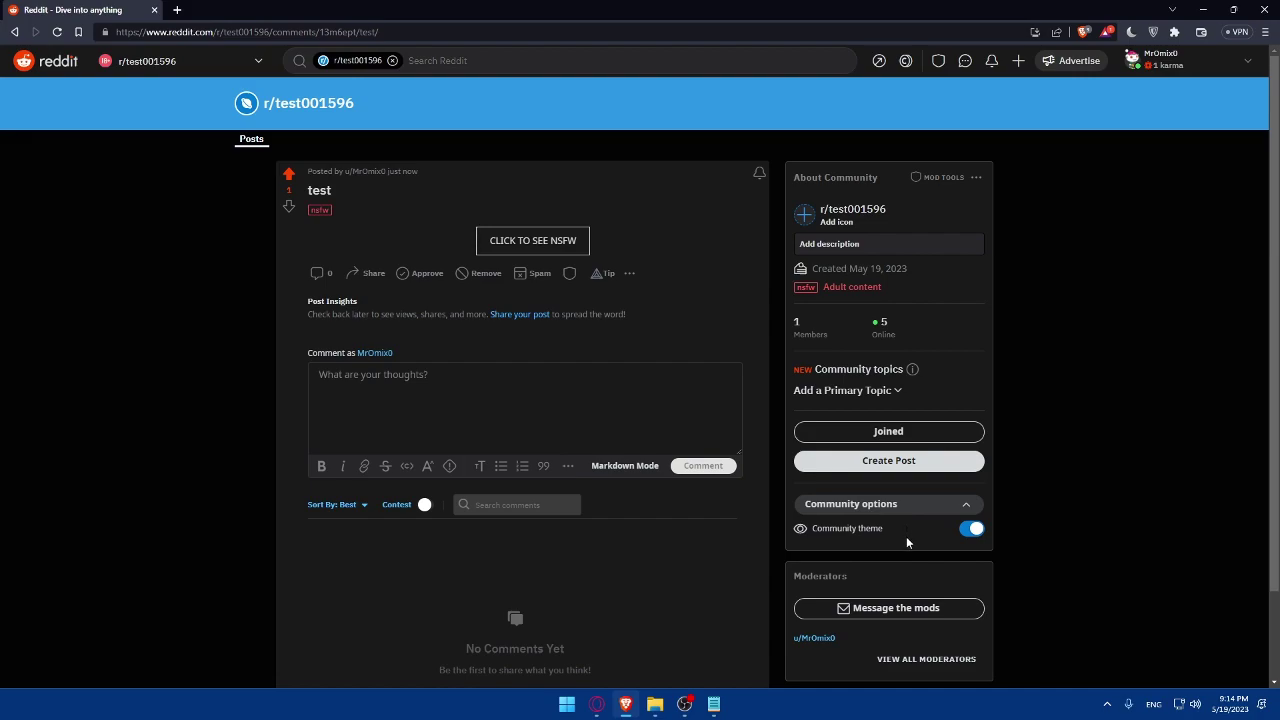
pyautogui.click(971, 528)
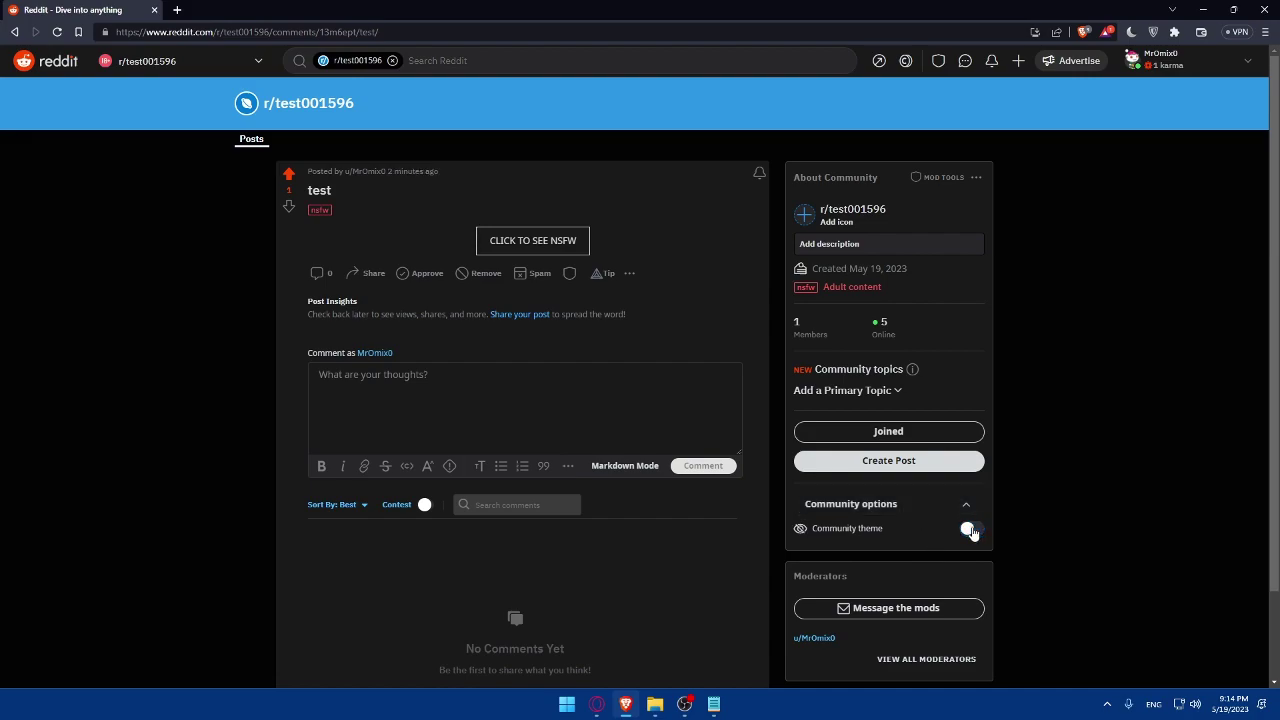
pyautogui.click(971, 528)
pyautogui.scroll(-1, 938, 432)
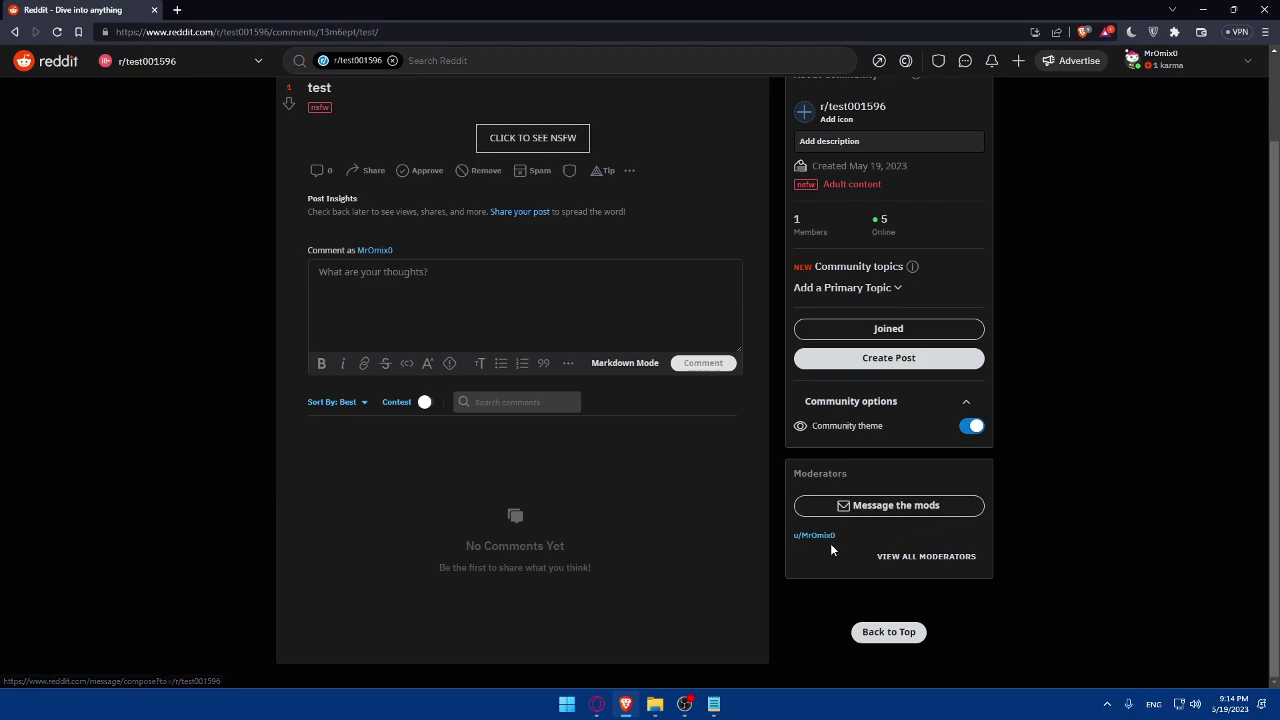
pyautogui.moveTo(842, 540); pyautogui.dragTo(794, 537)
pyautogui.click(930, 440)
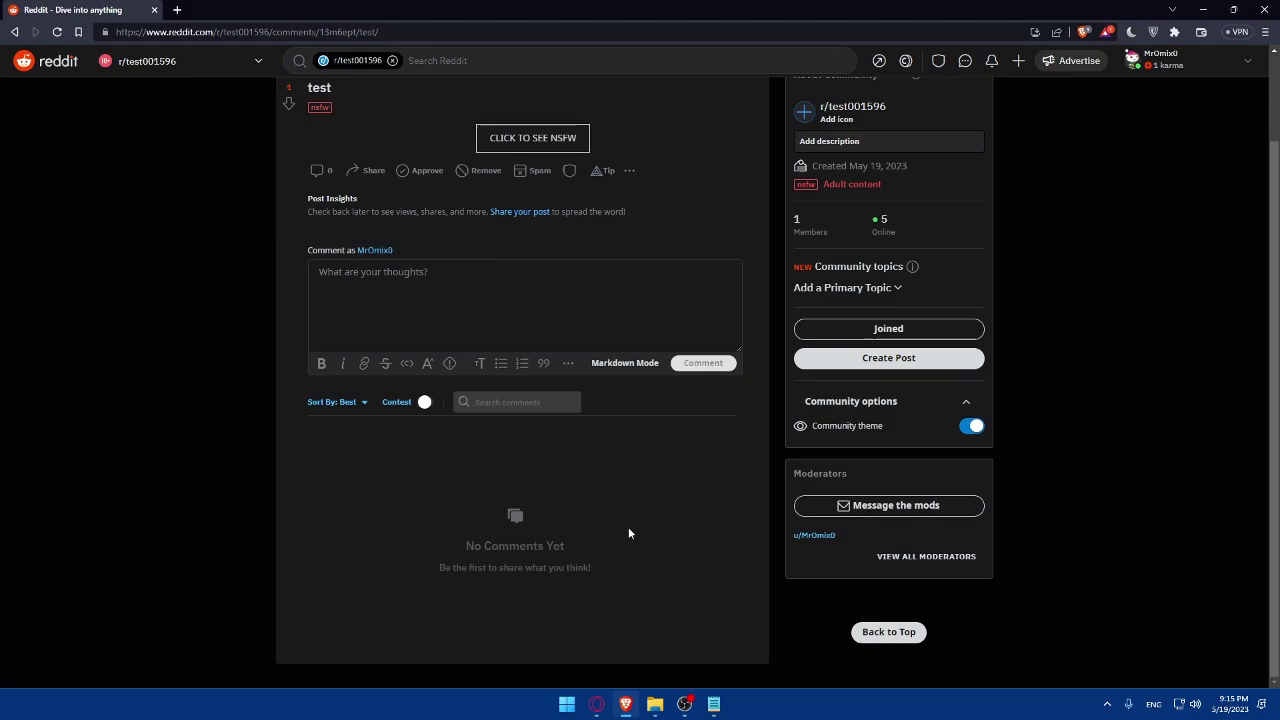
pyautogui.click(938, 557)
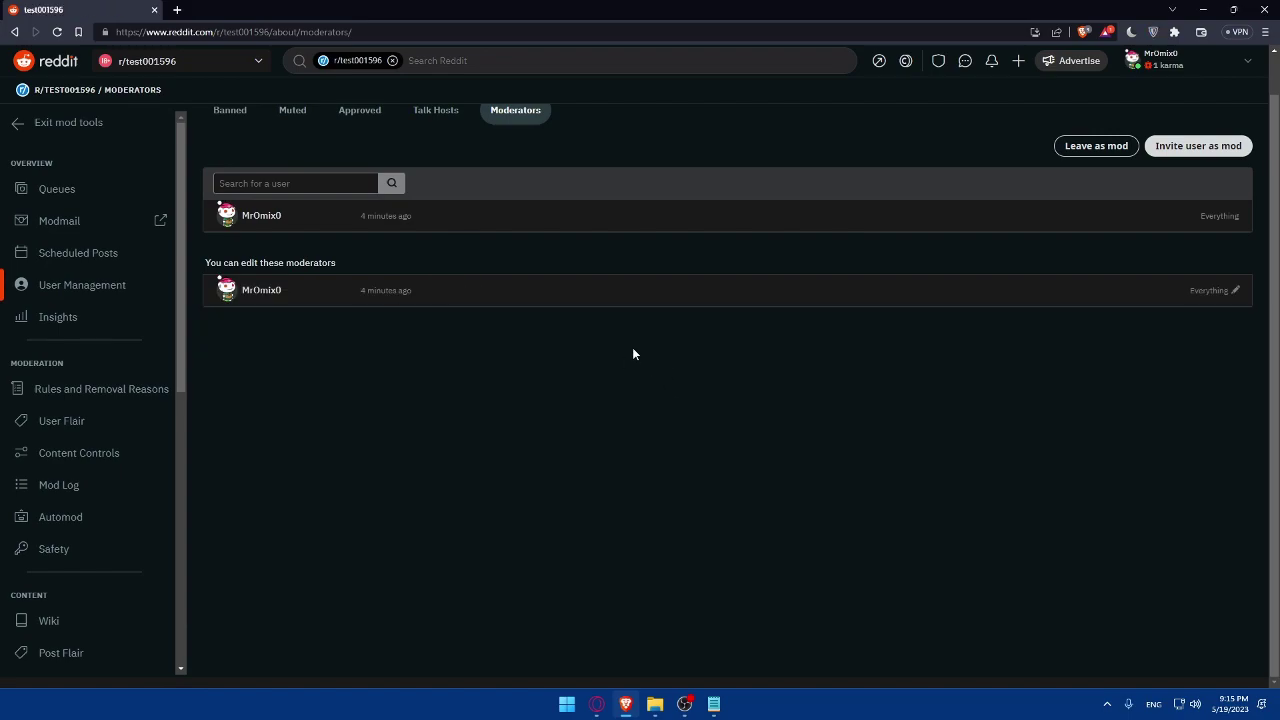
pyautogui.hotkey('alt', 'Left')
# Step: Scroll down the post page, then use 'Back to Top' to return to the post header
pyautogui.scroll(-1, 700, 340)
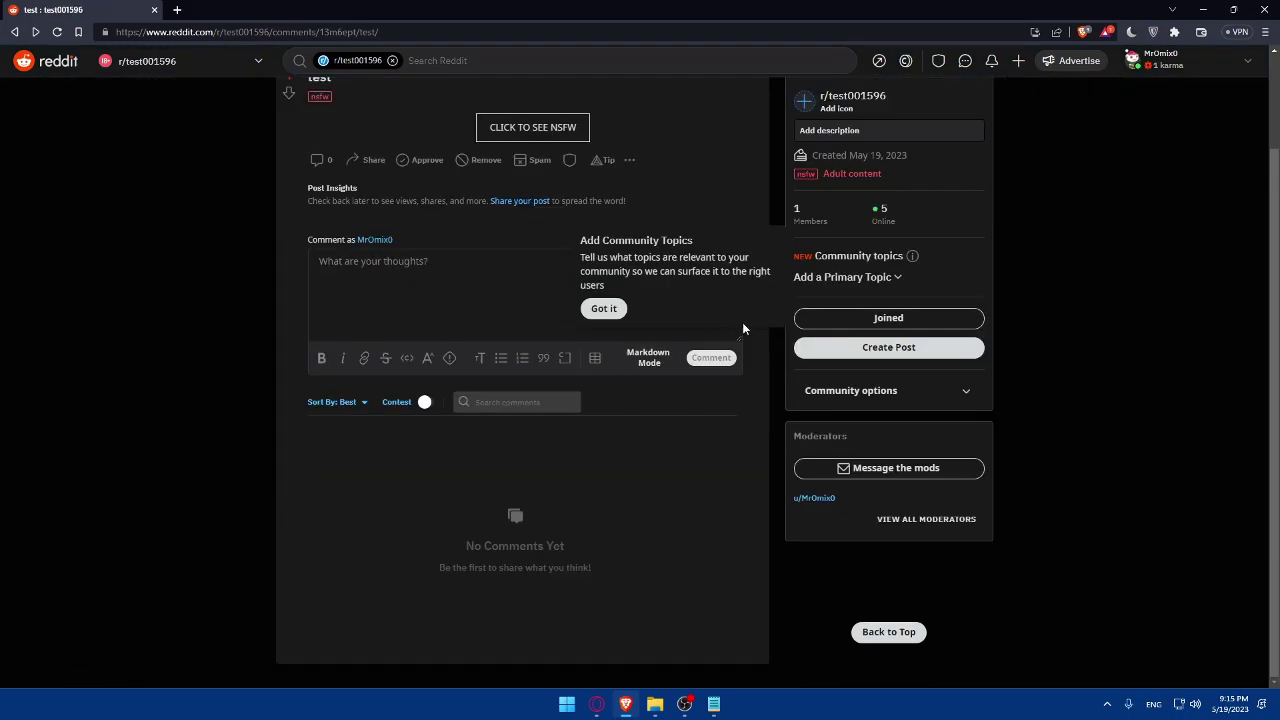
pyautogui.click(885, 631)
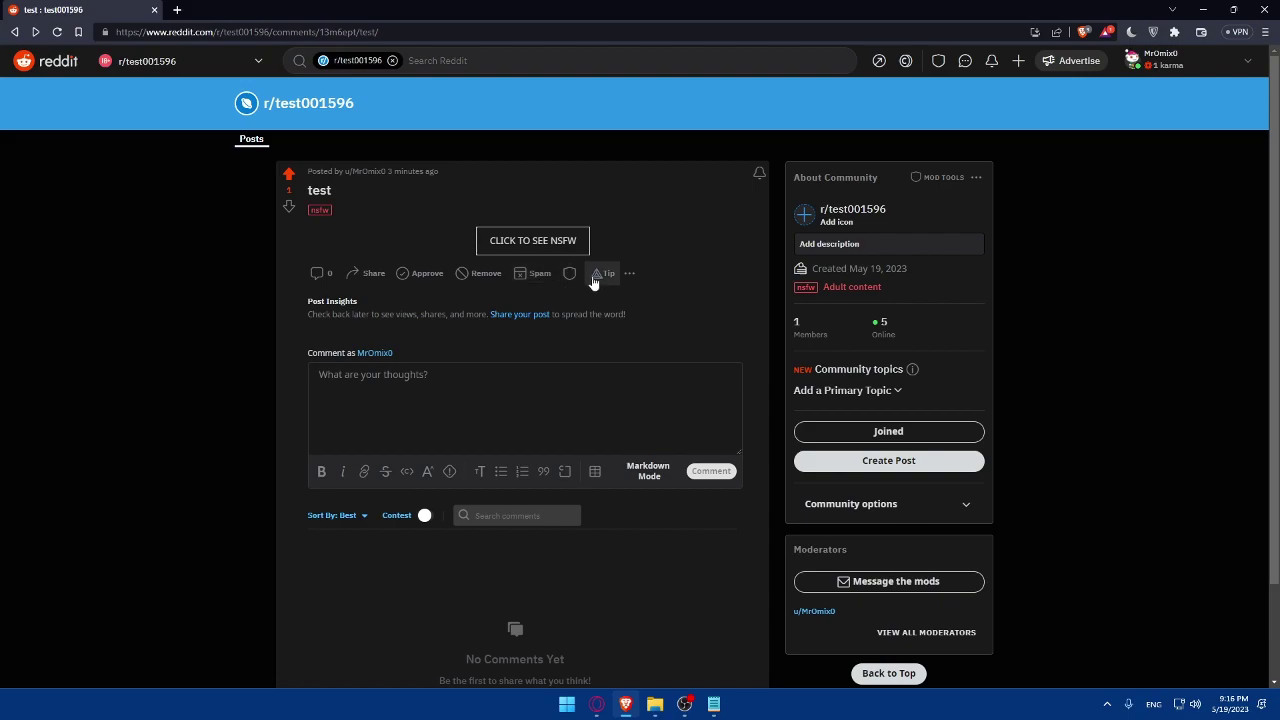
# Step: Untick 'Mark As NSFW' in the post's '...' menu, then approve the post
pyautogui.click(629, 275)
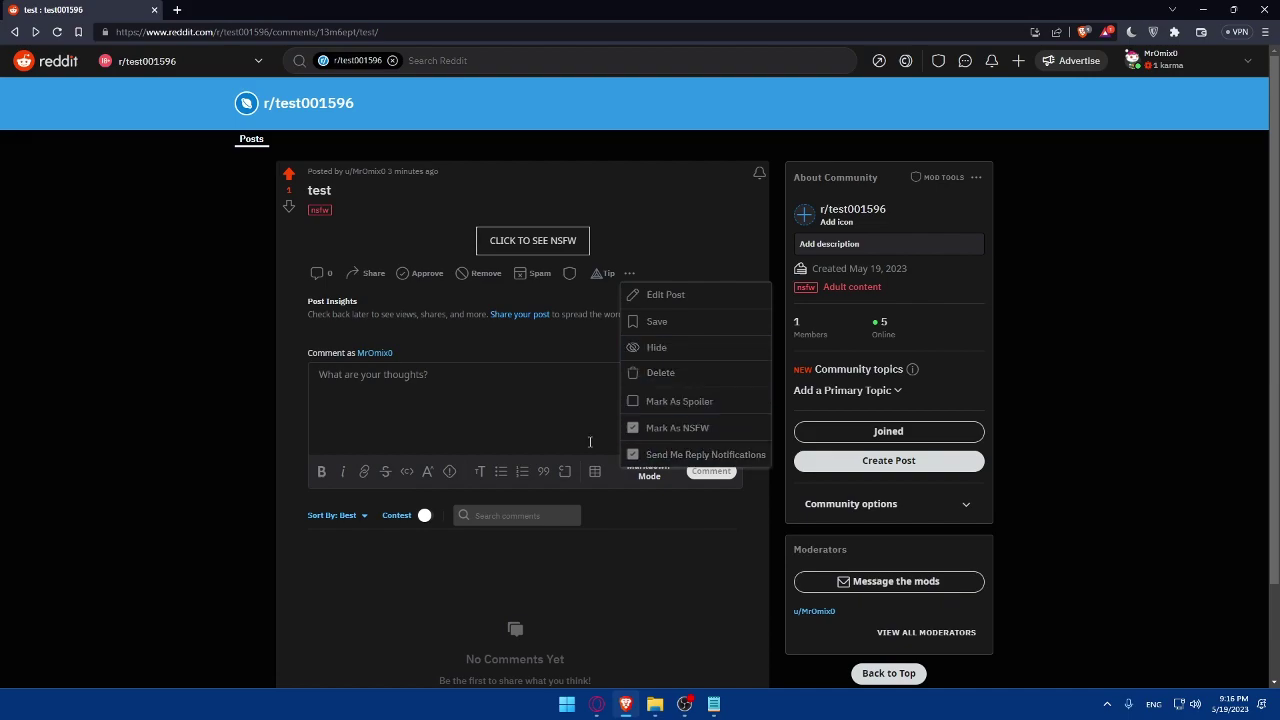
pyautogui.click(665, 433)
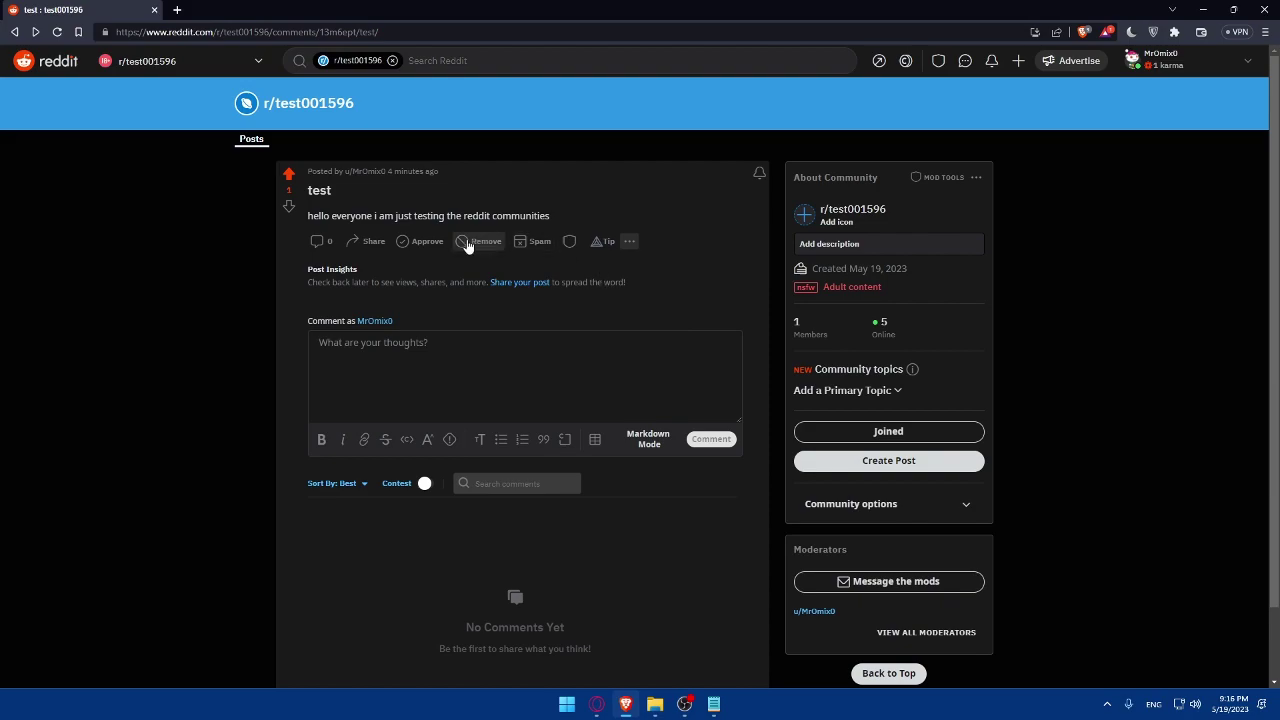
pyautogui.click(438, 245)
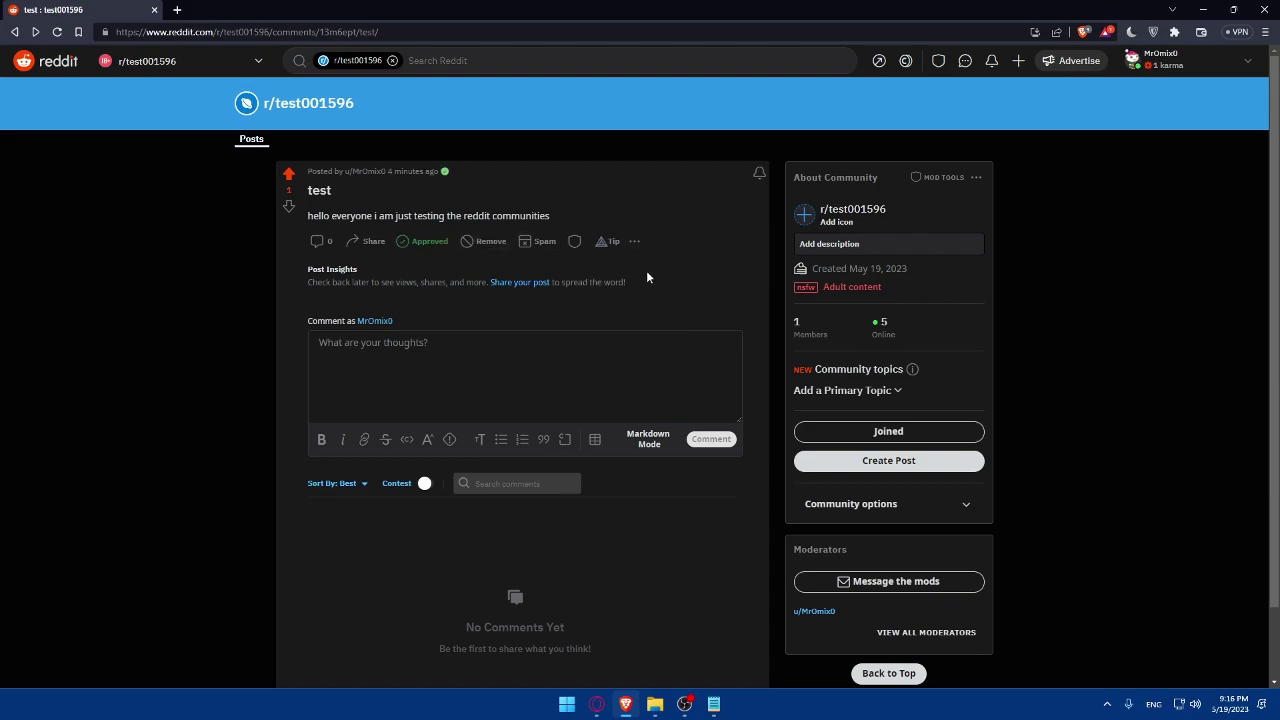